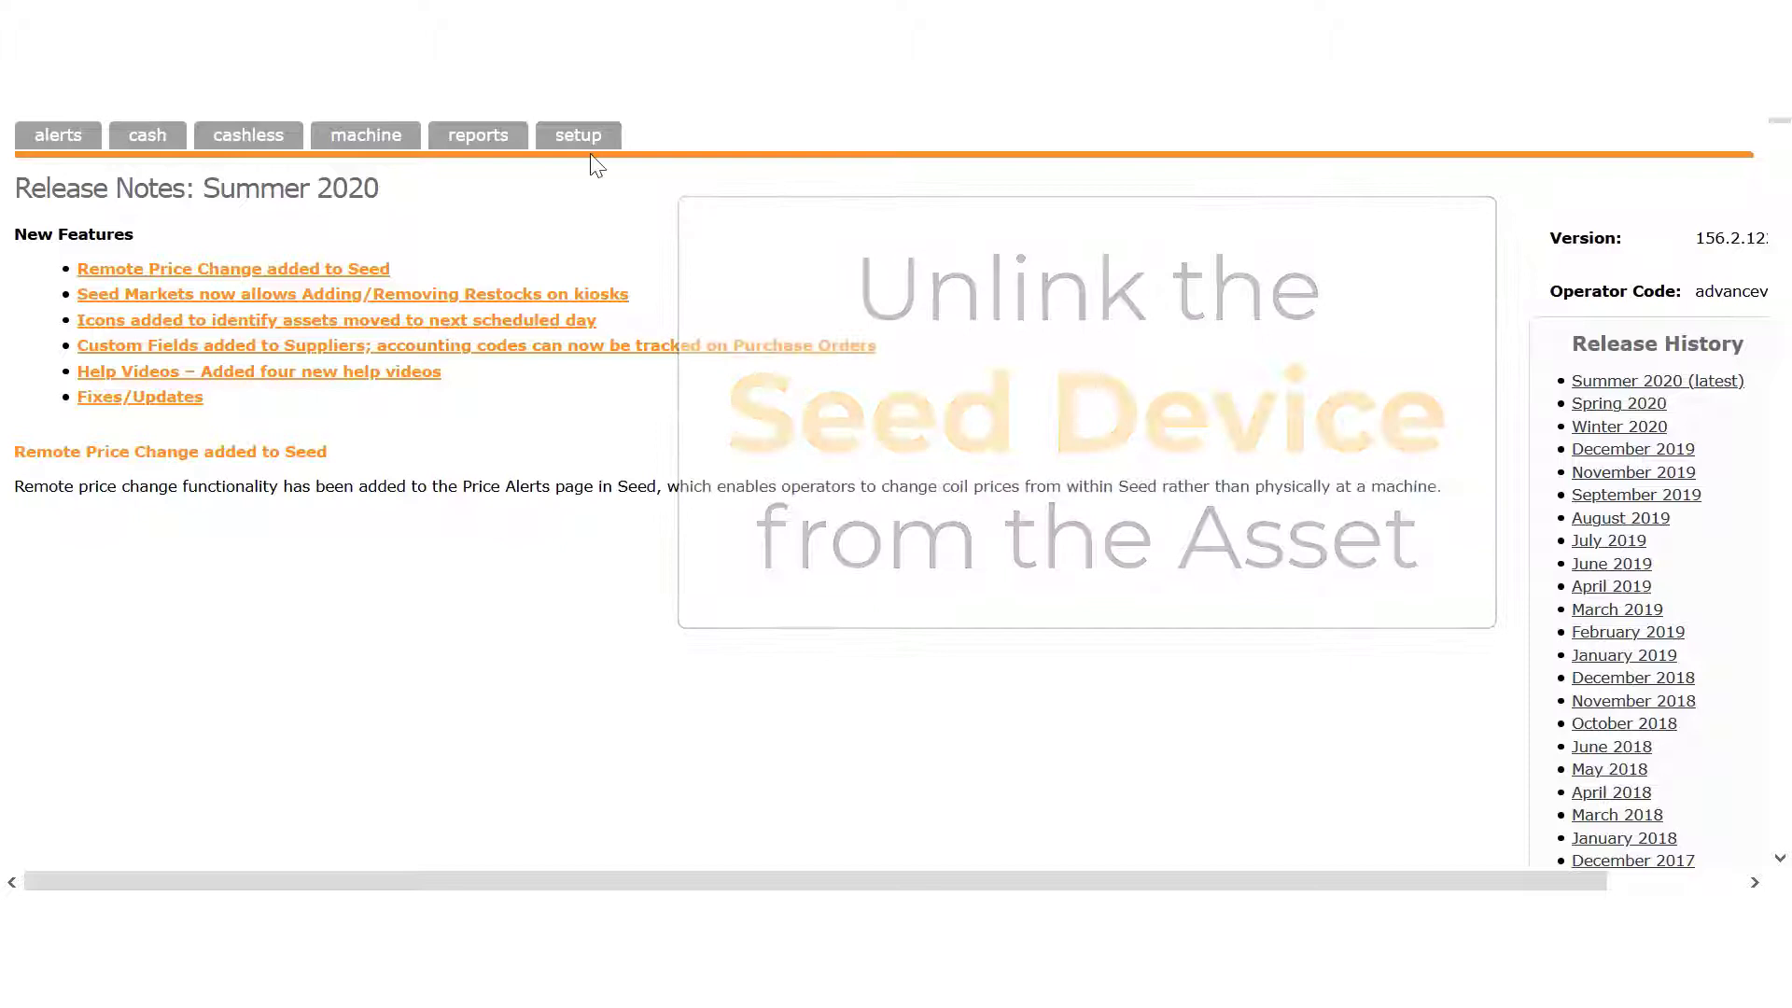
- Open the Unlink Device from Machine list with Route set to All and all 245 machines shown
left_click(578, 138)
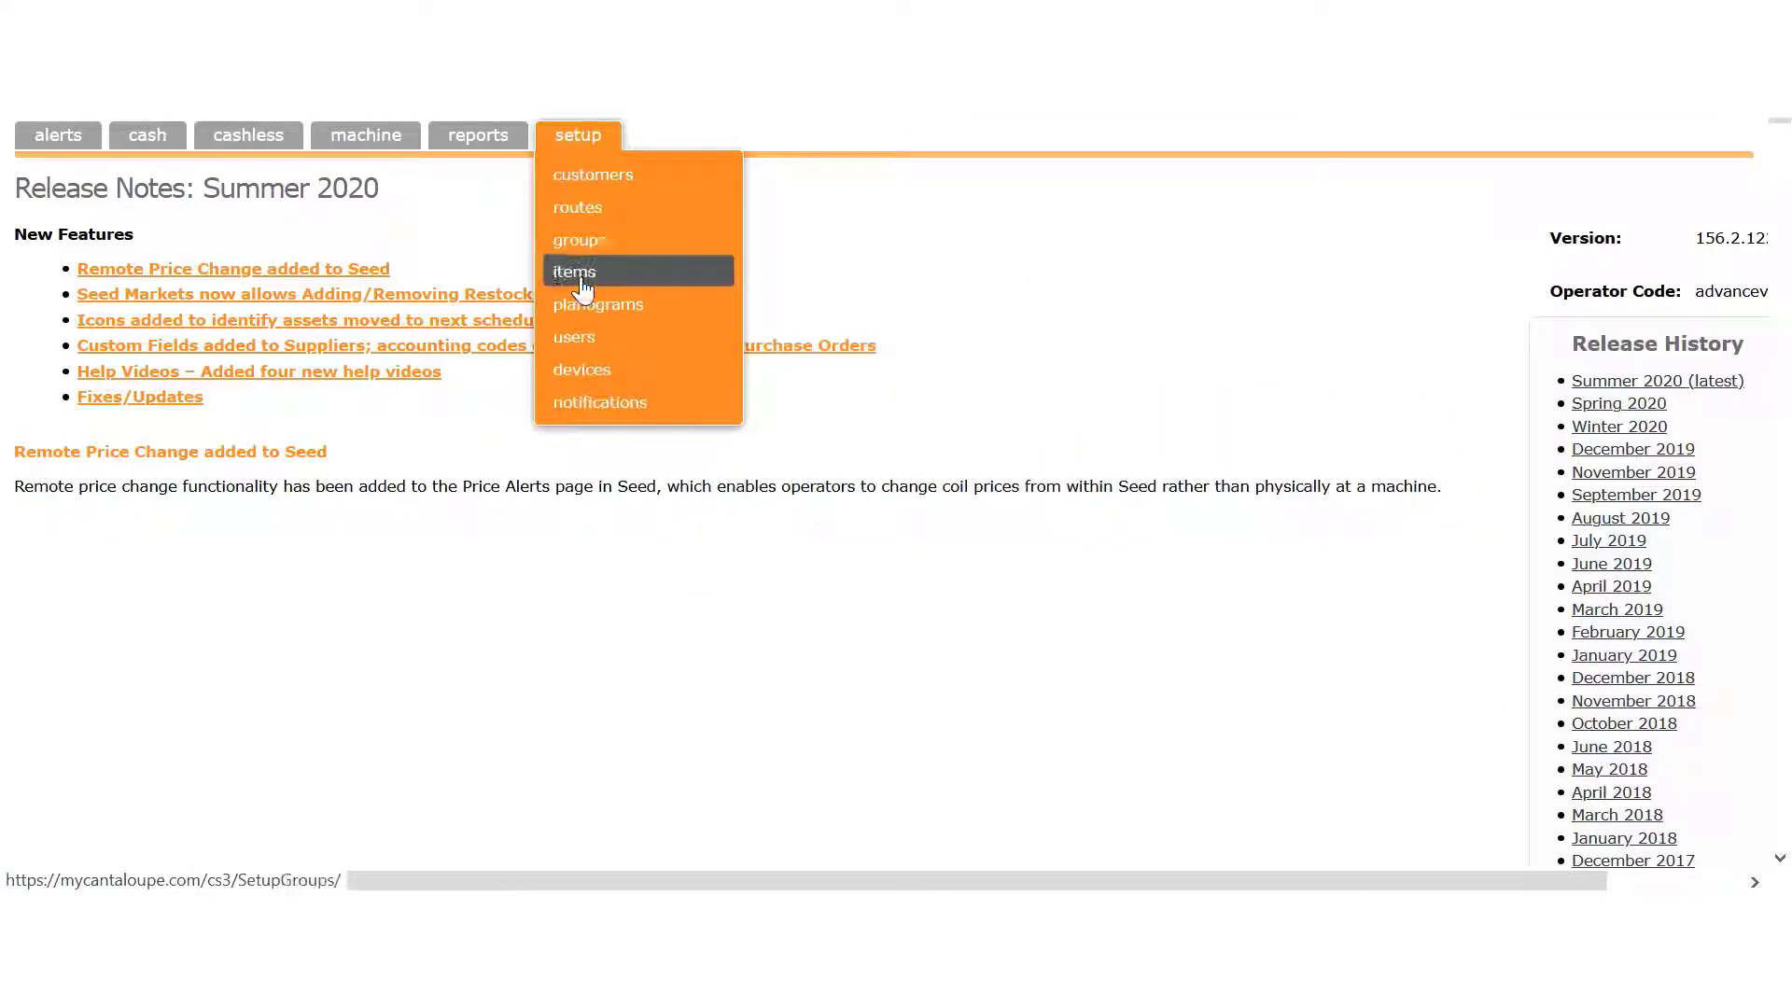
left_click(587, 373)
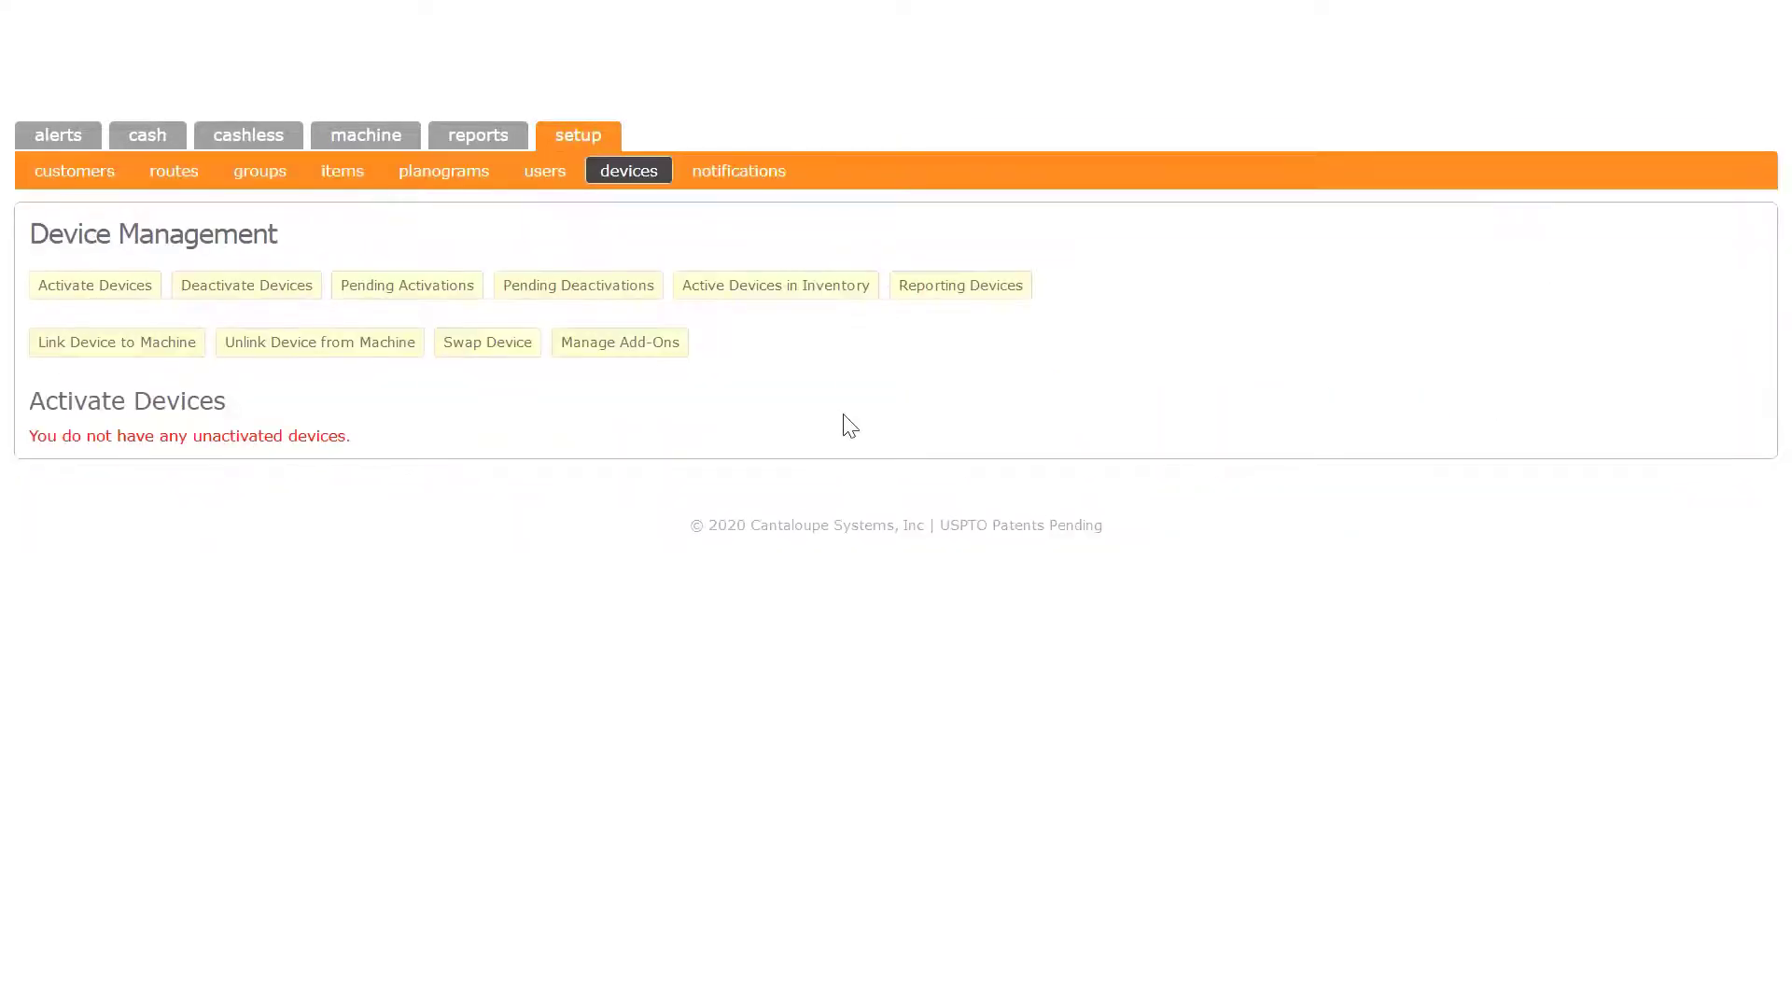
left_click(352, 345)
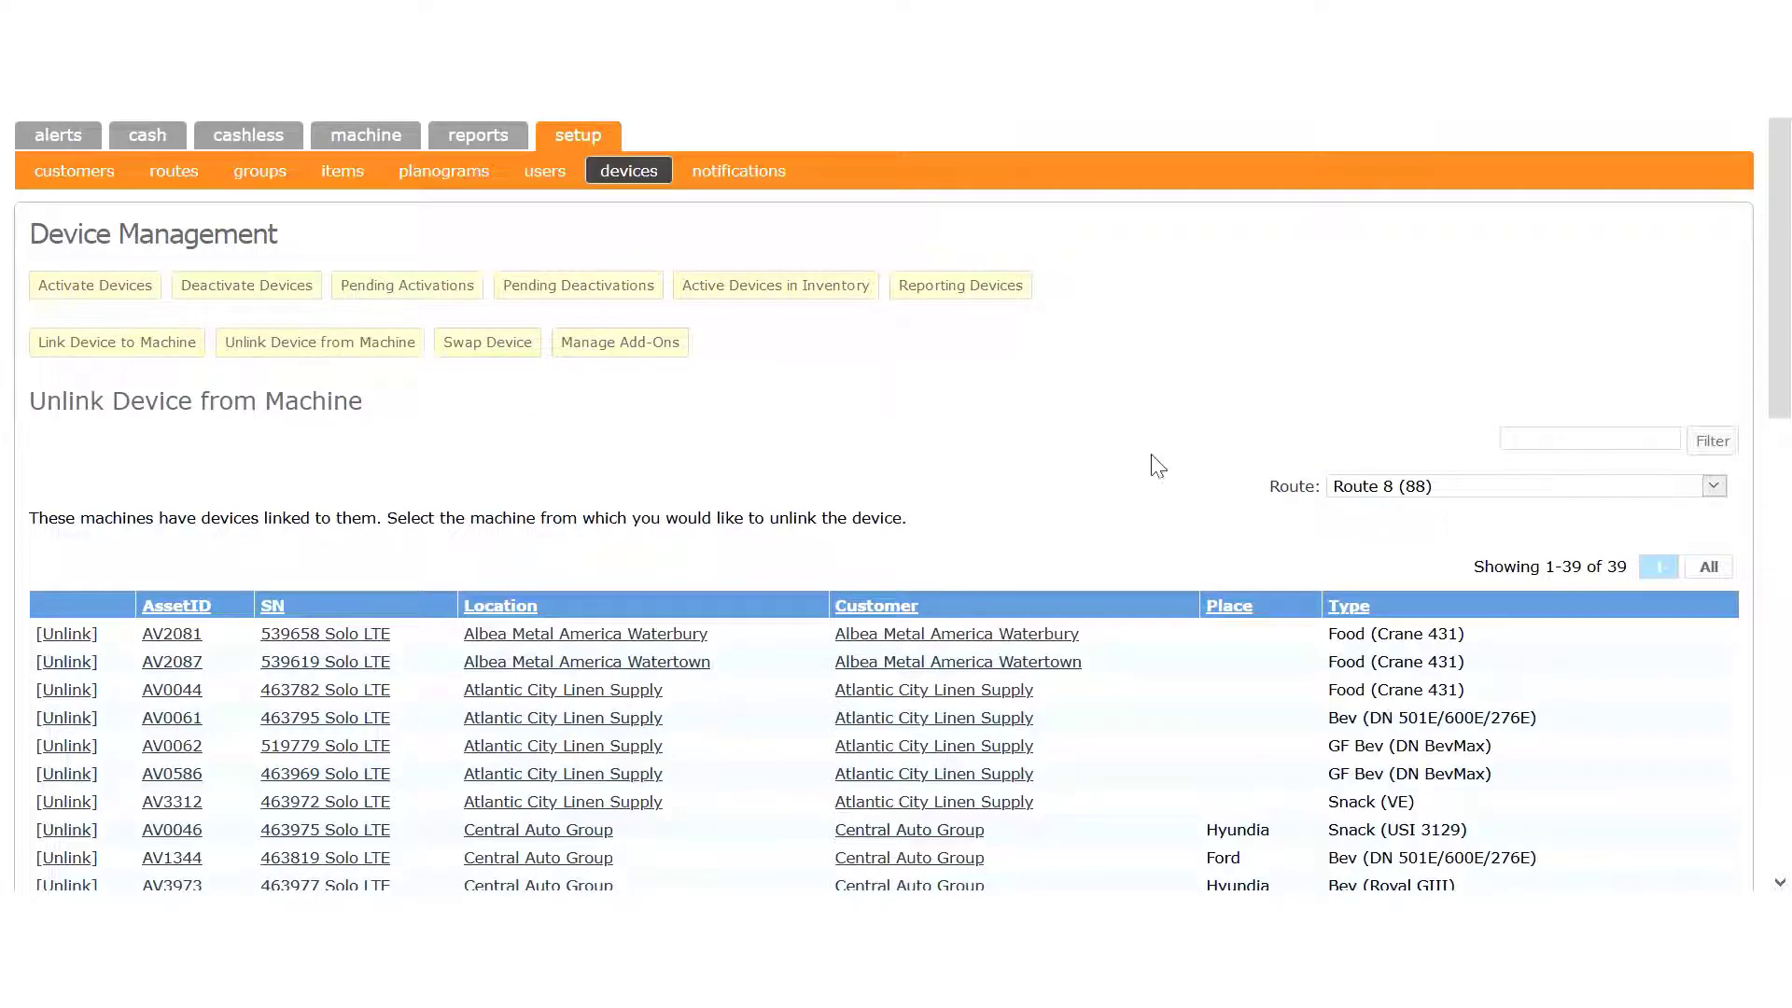
left_click(1629, 492)
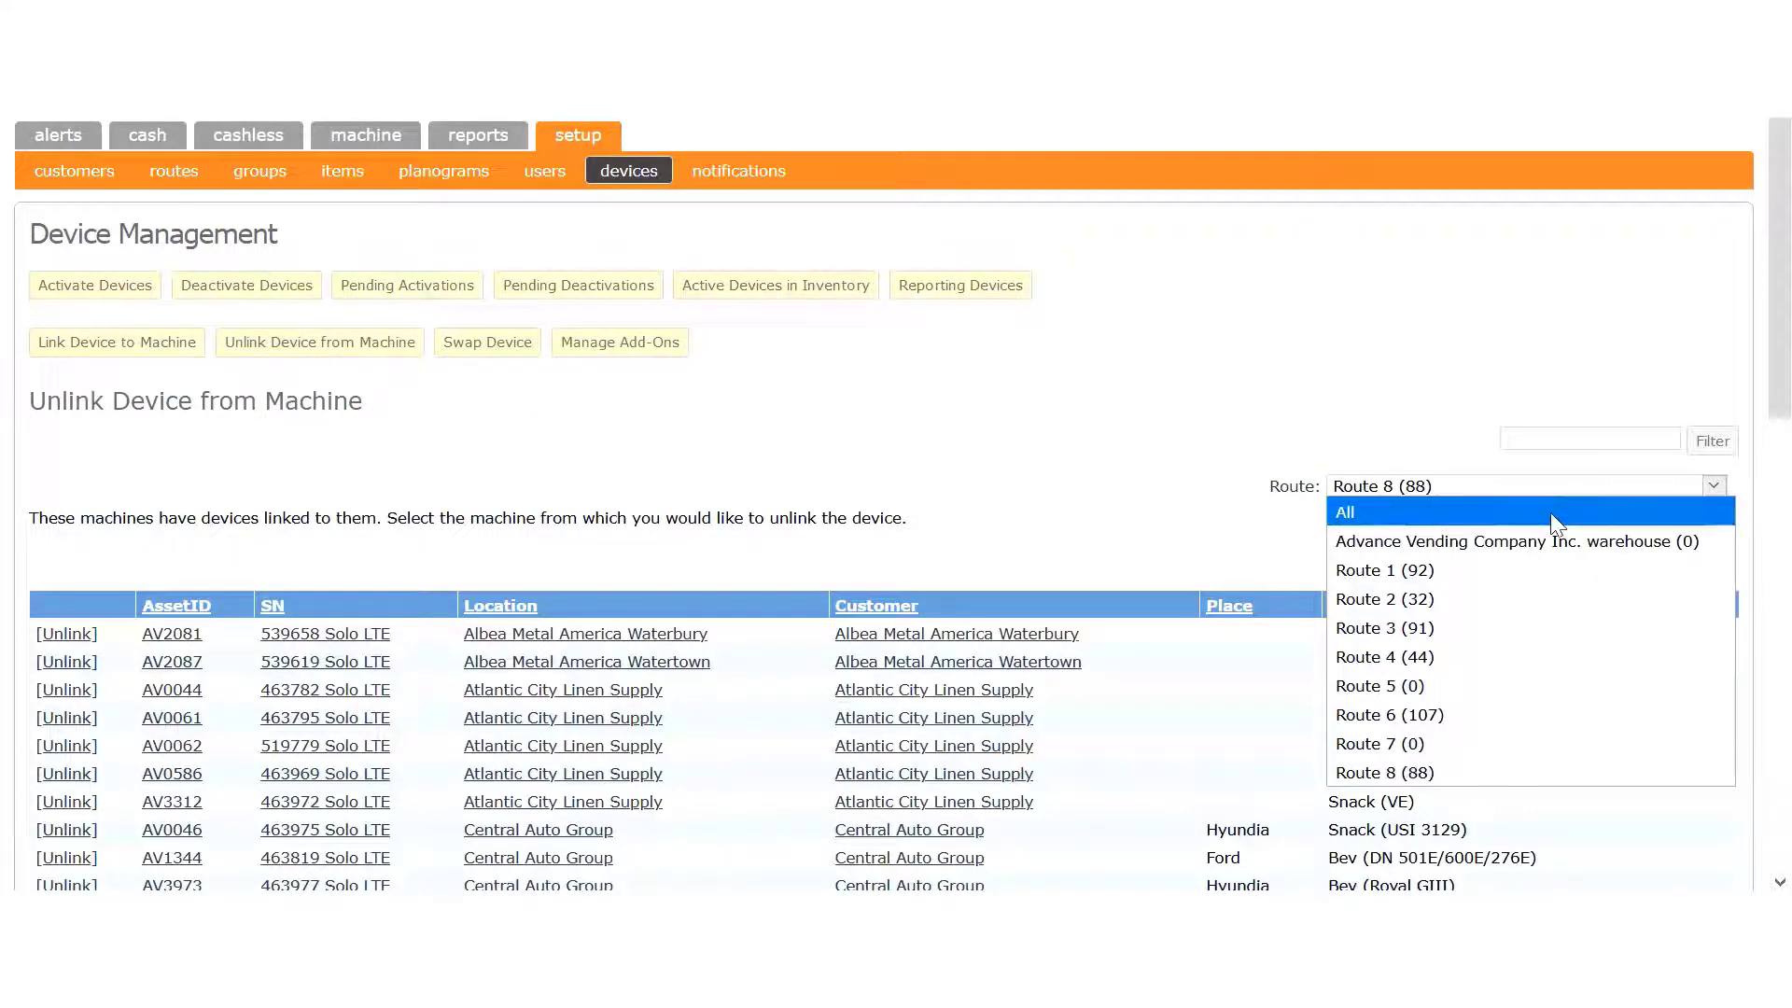
left_click(1549, 512)
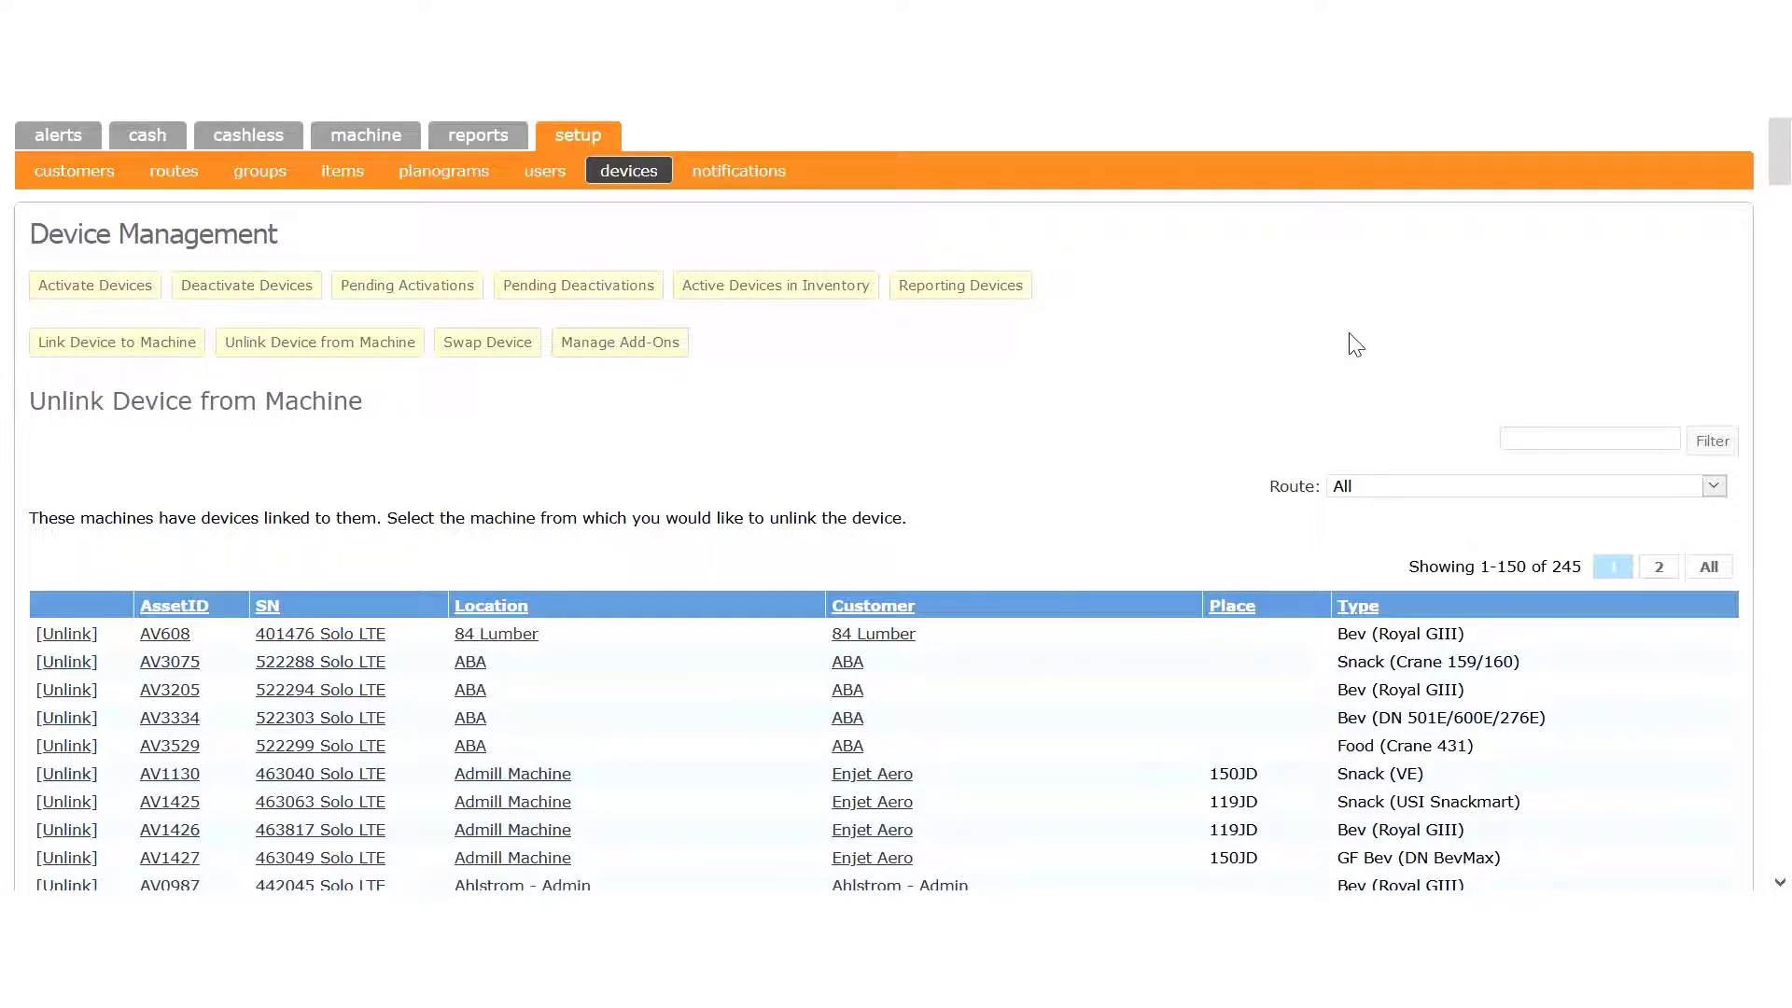
left_click(1708, 569)
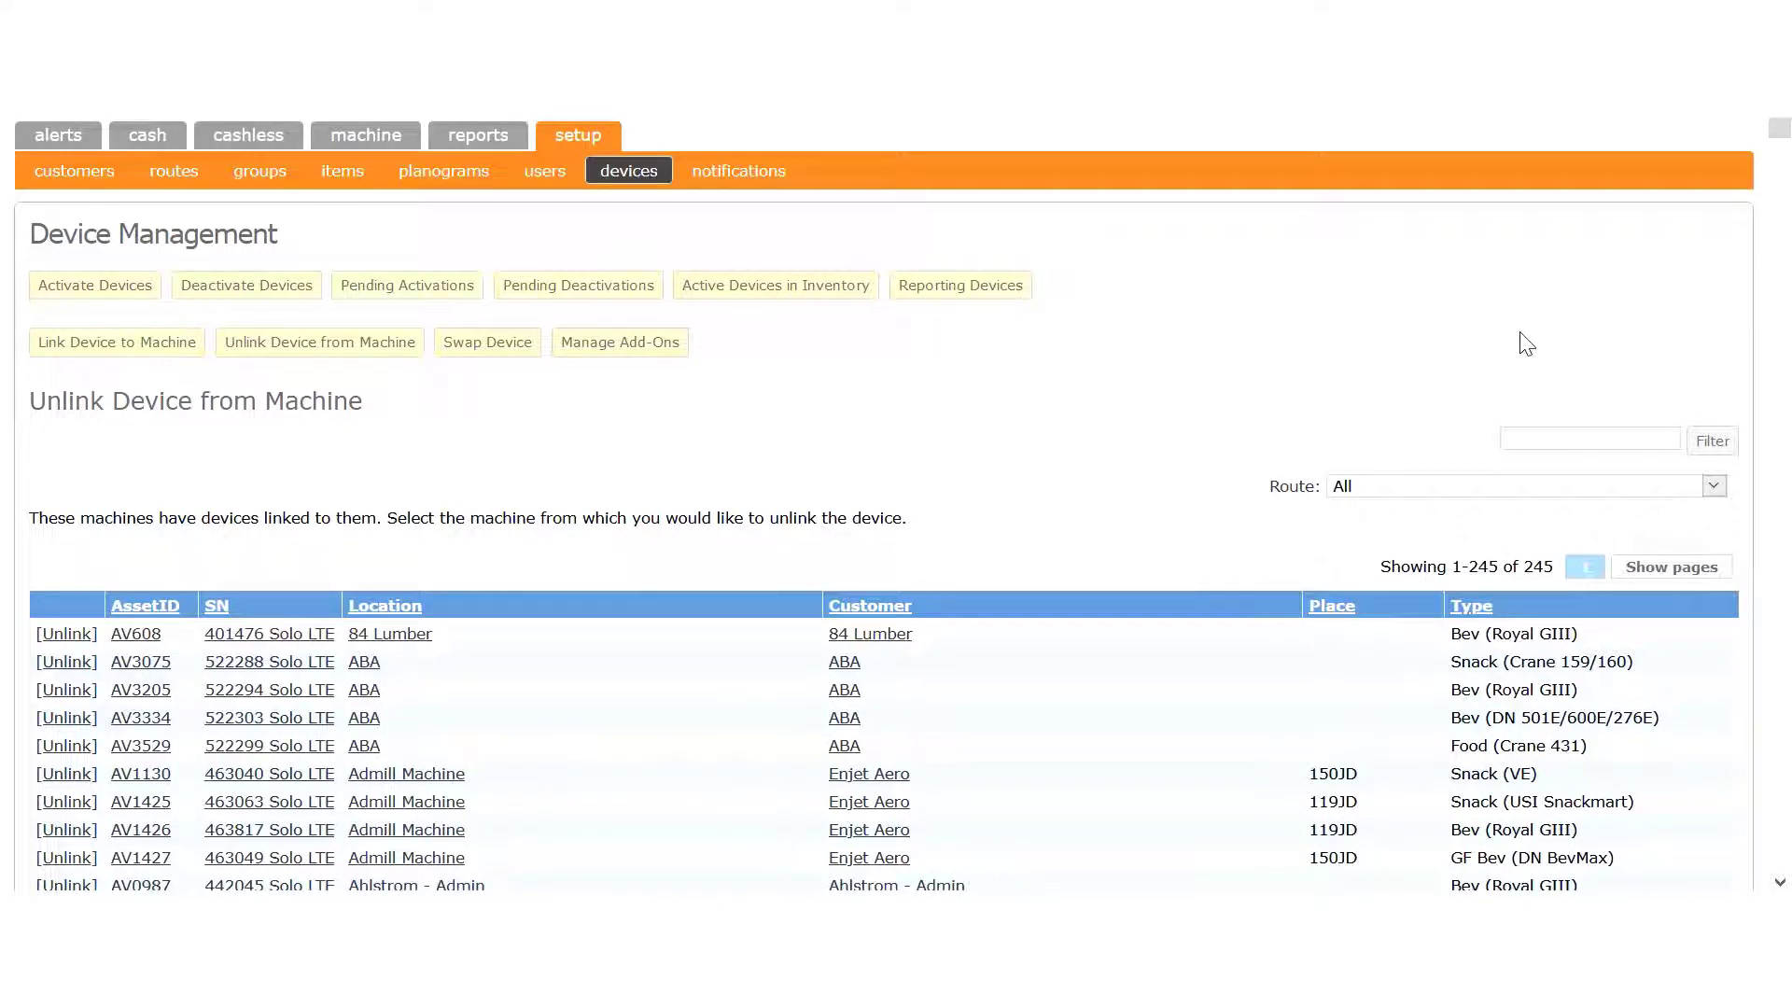
- Find serial 528407 on the page and unlink it from machine AV0727
key("ctrl+f")
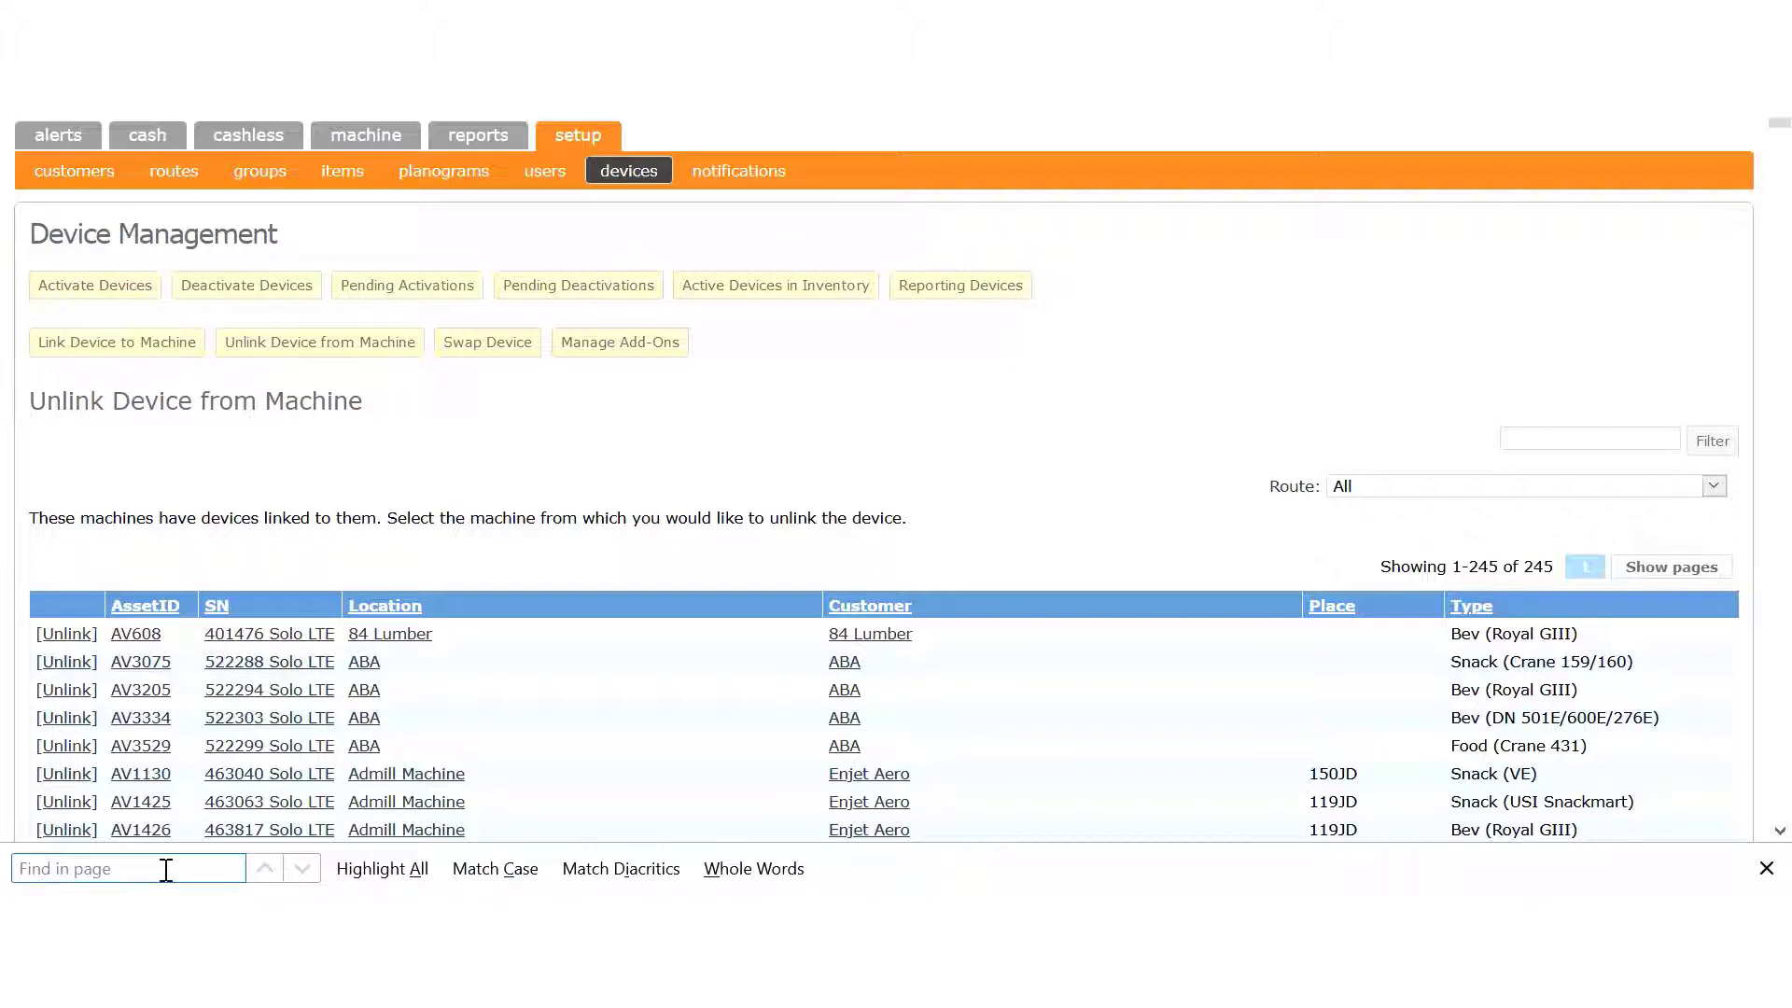
type("528407")
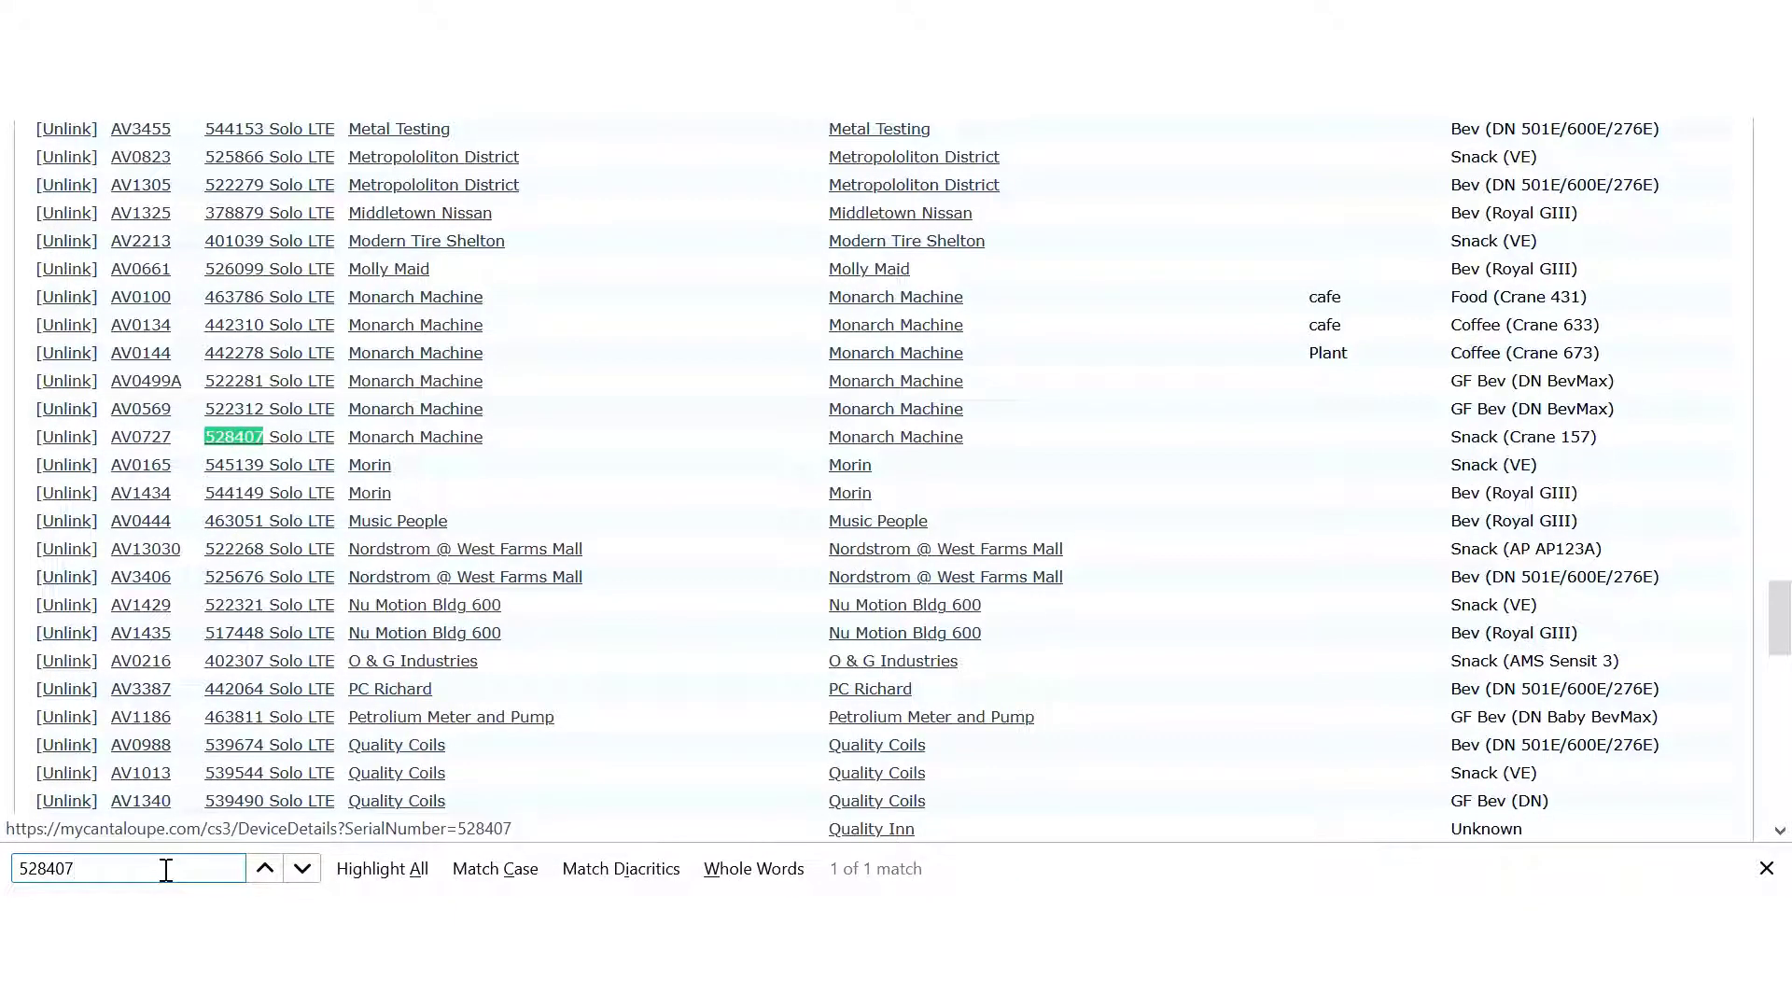
left_click(54, 440)
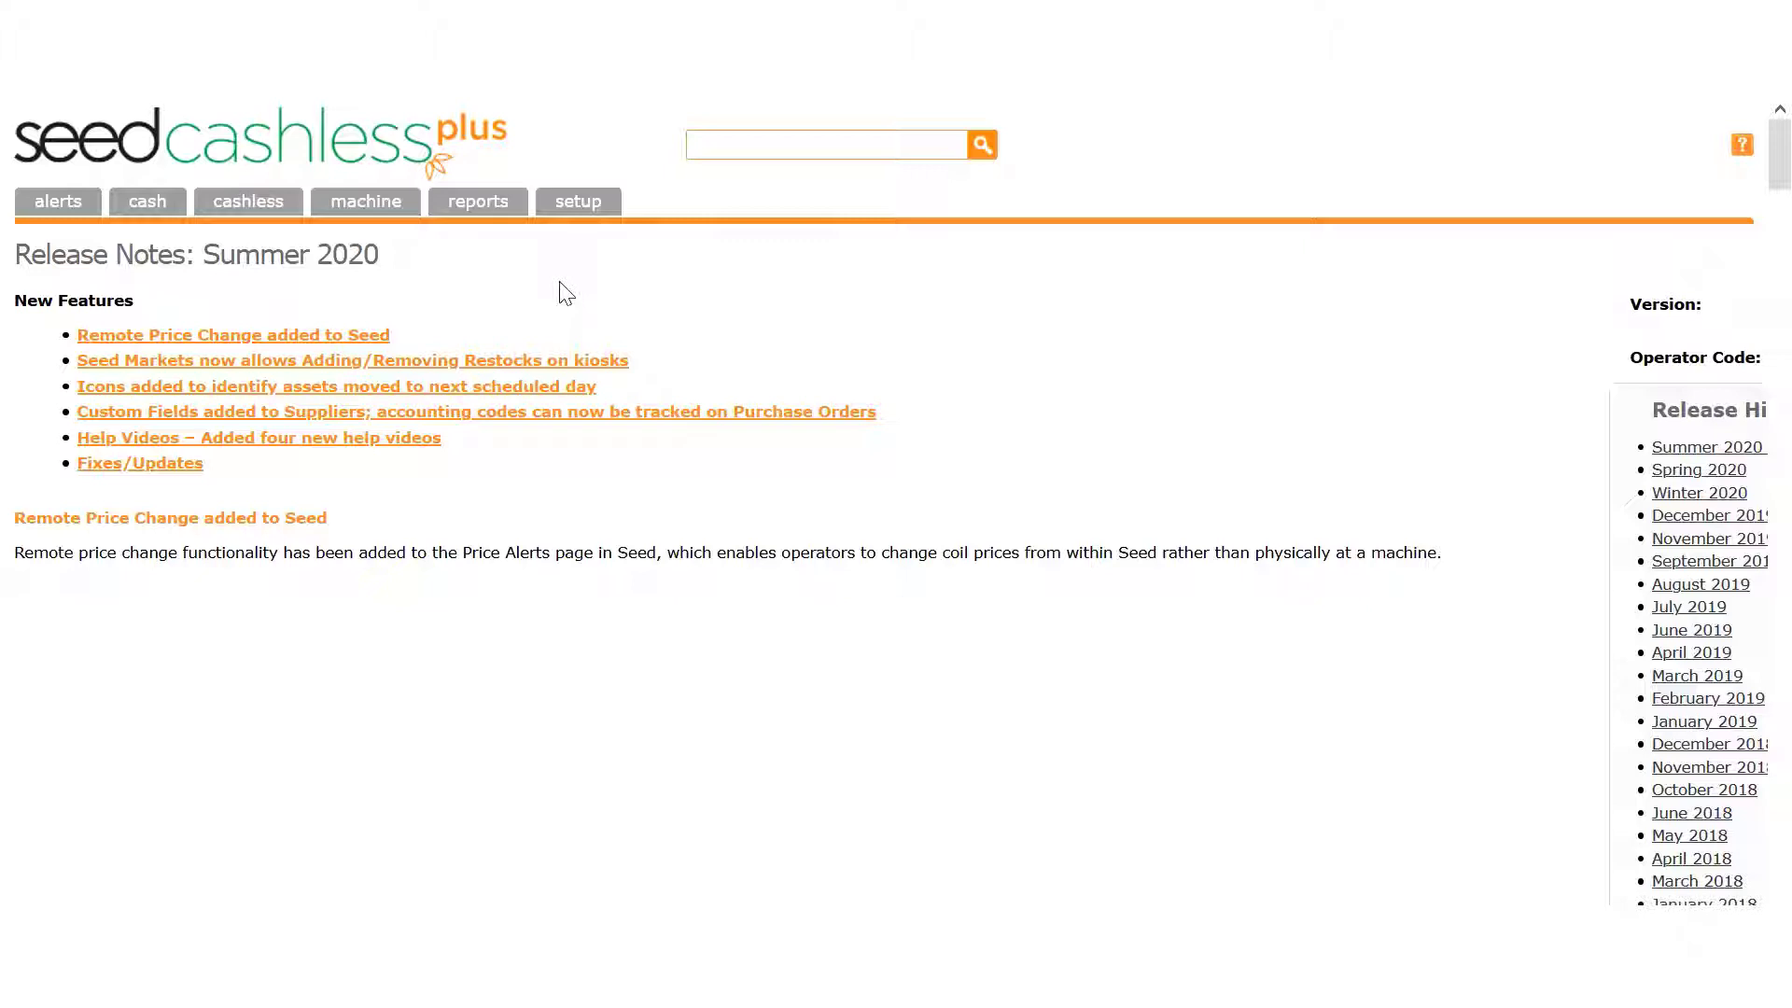
- Show all machines in the Machine List, filtered by 'Unassigned' down to 11 machines
left_click(389, 212)
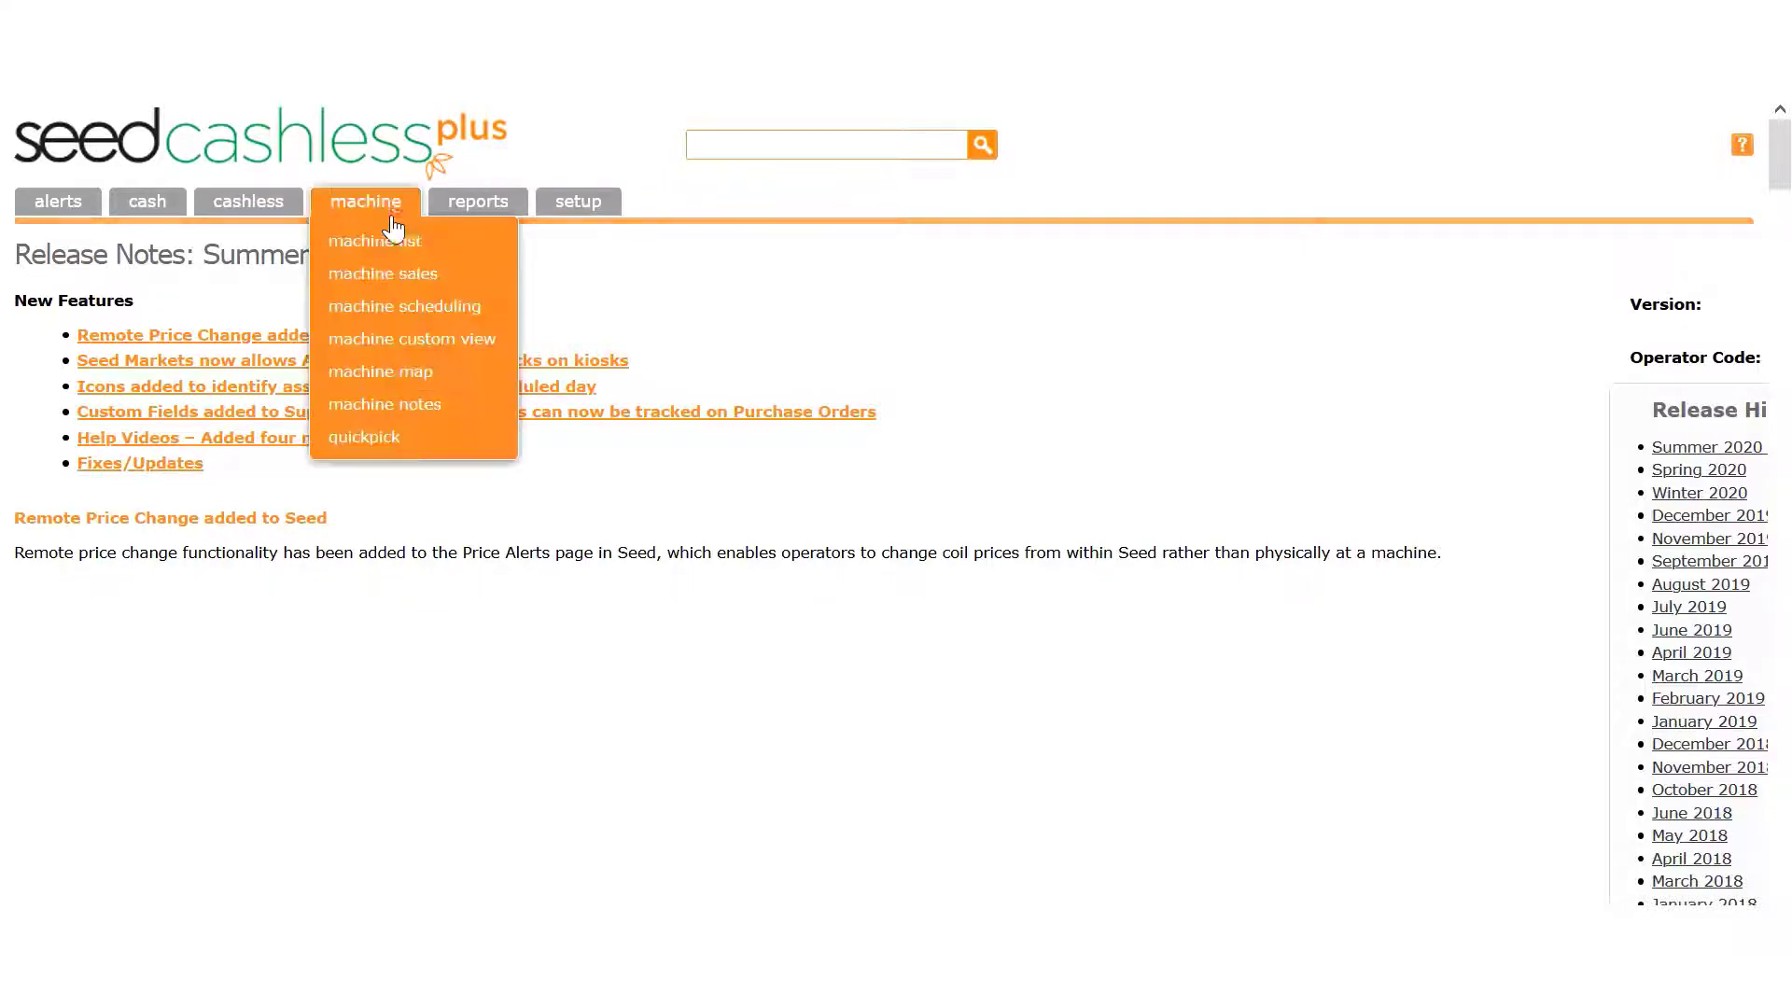
left_click(392, 246)
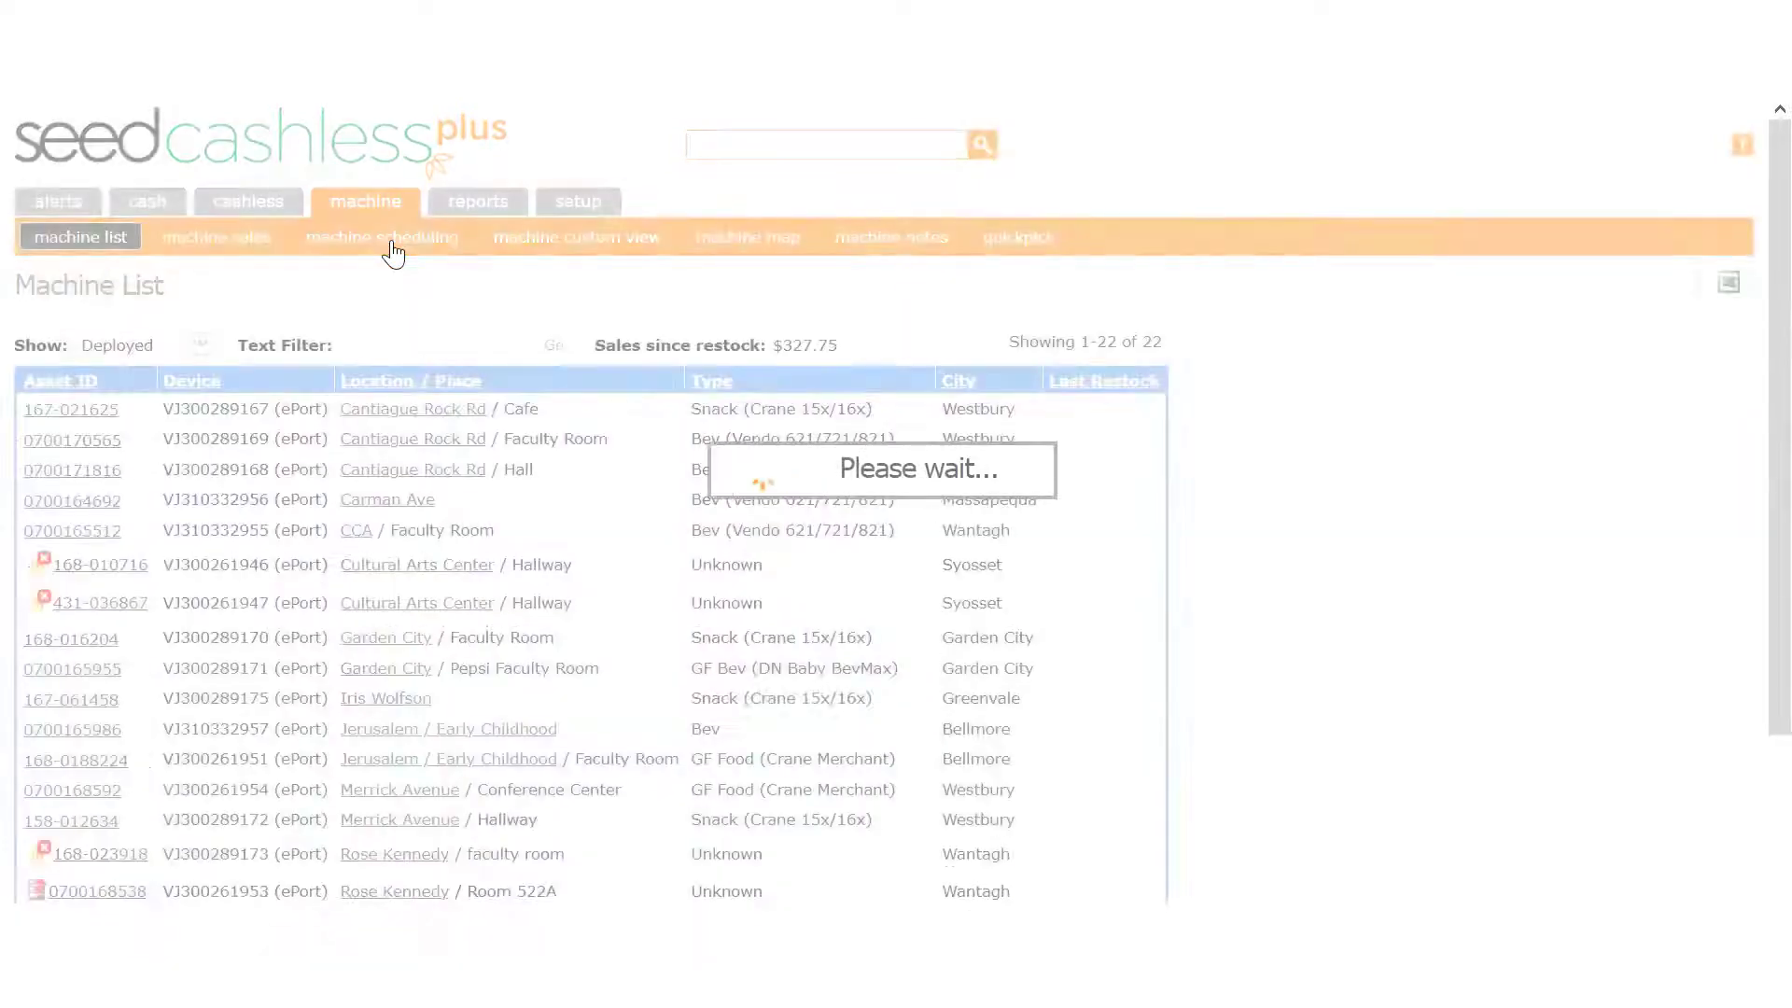
left_click(203, 344)
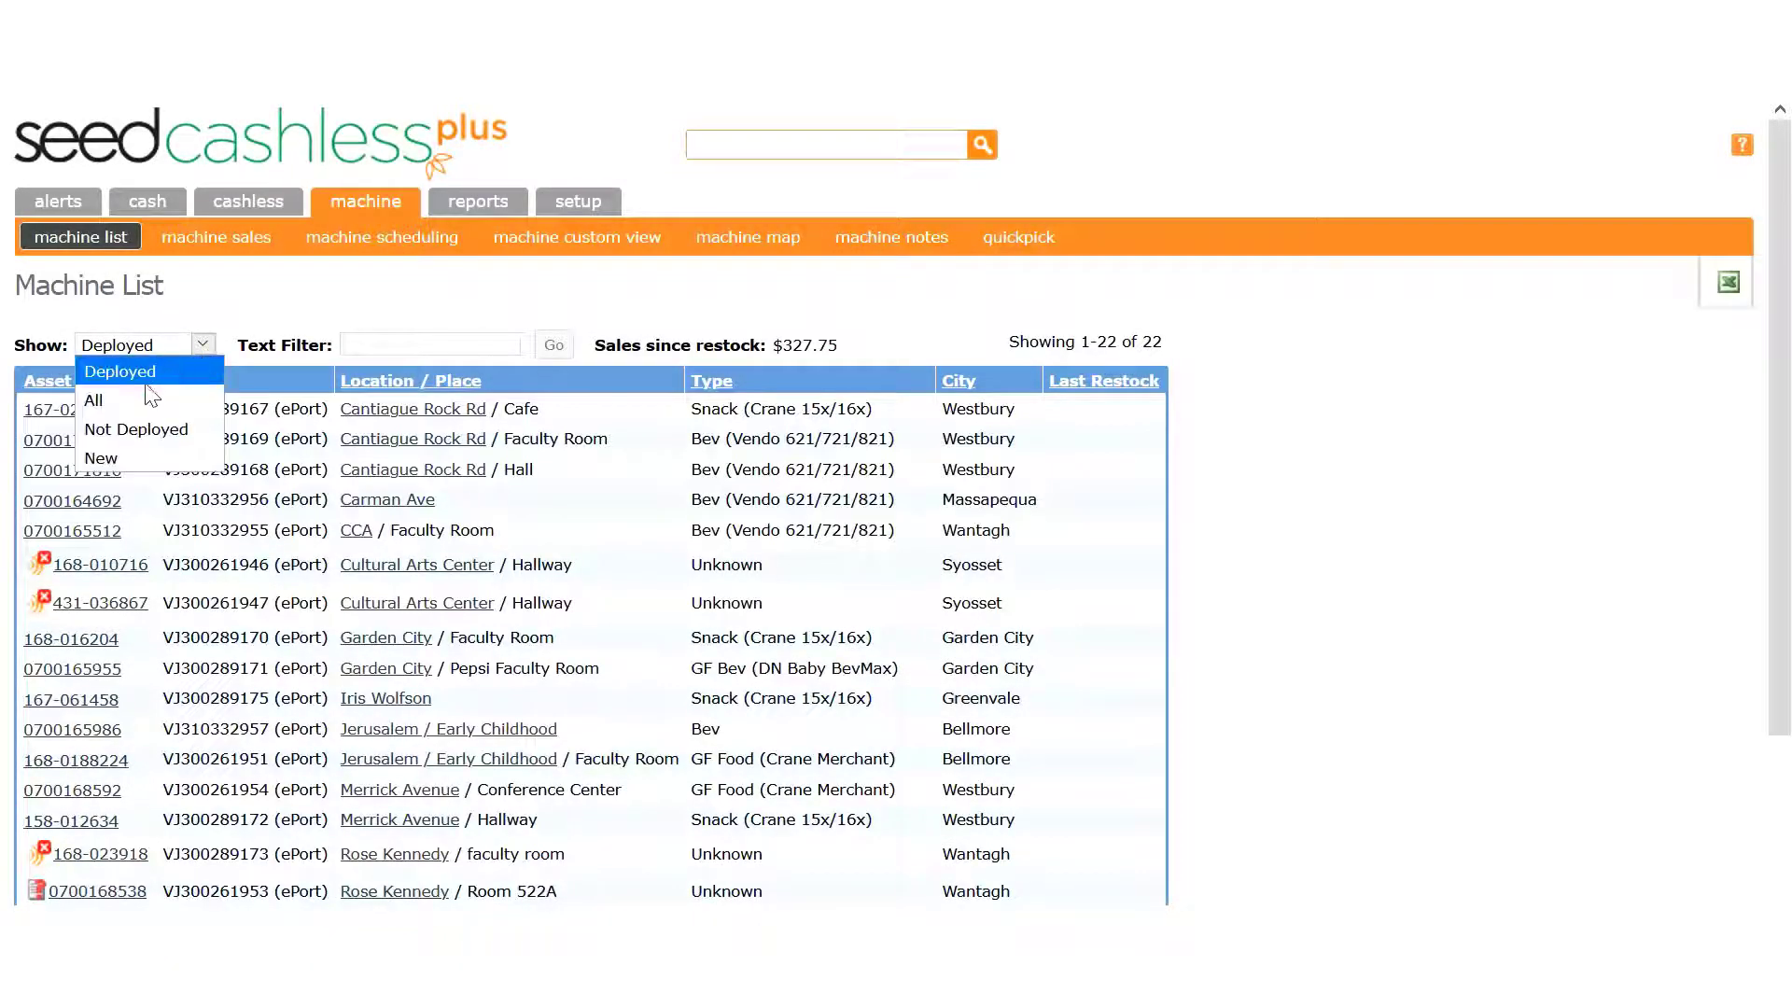
left_click(146, 406)
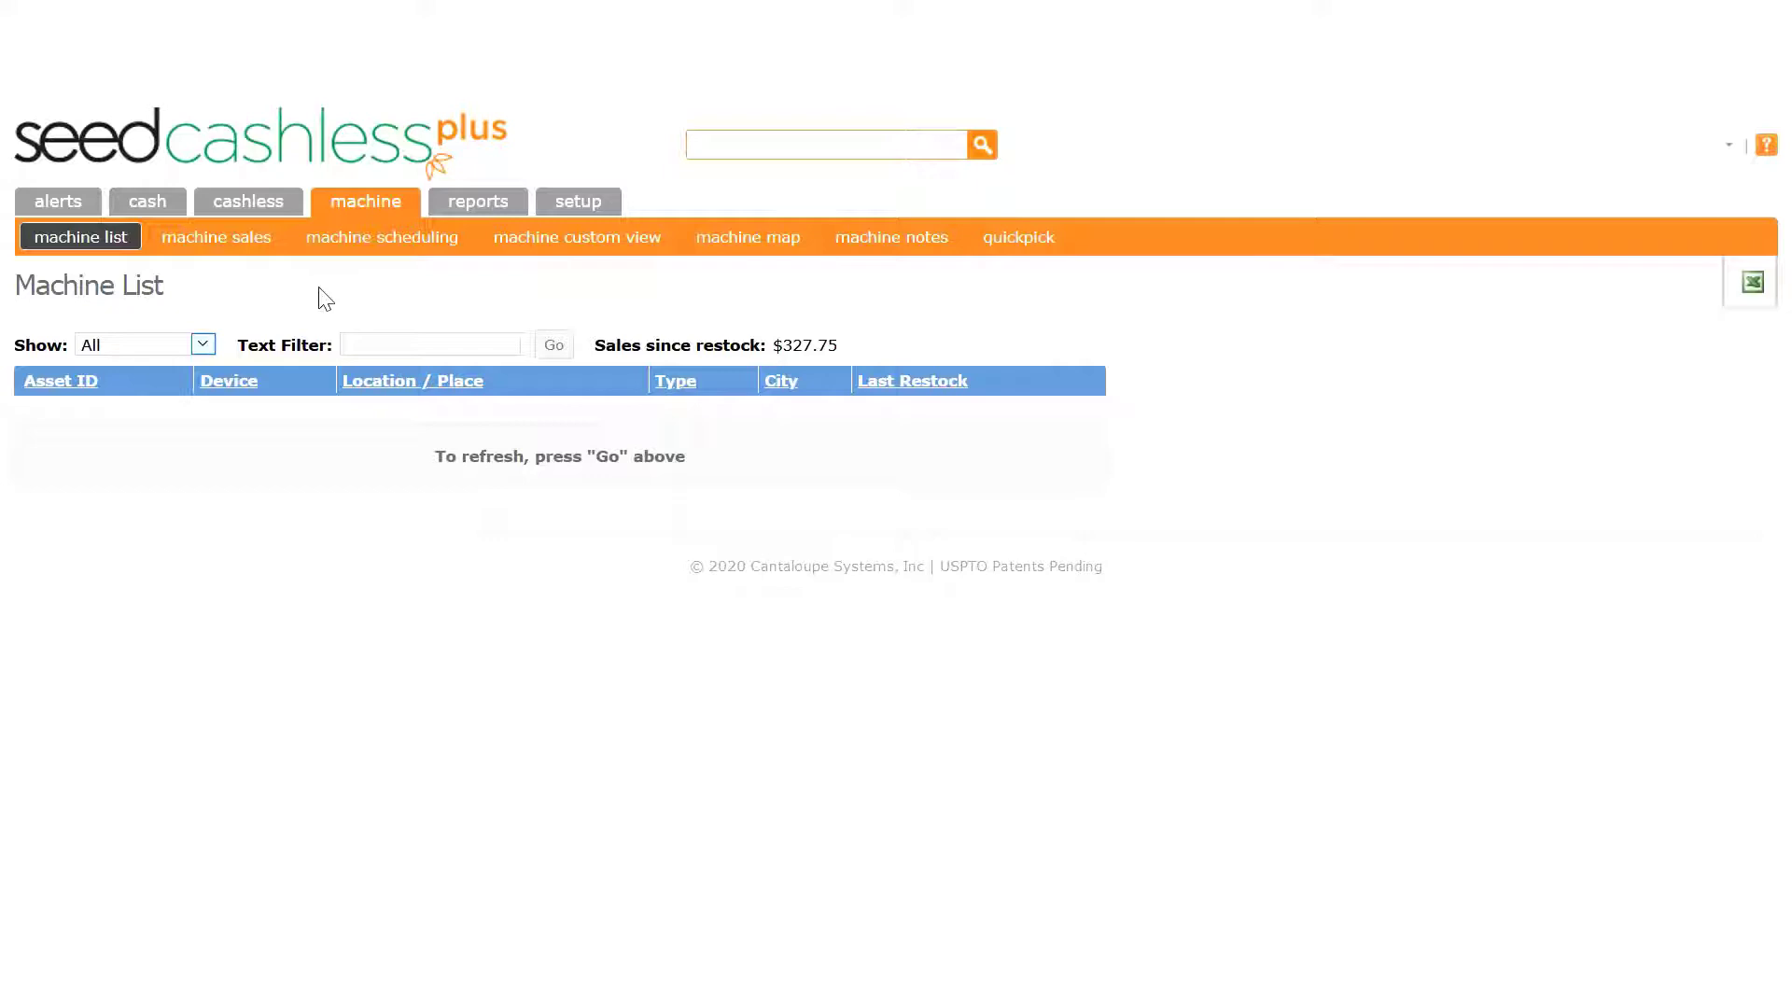
left_click(396, 341)
type("Unassigned")
left_click(541, 351)
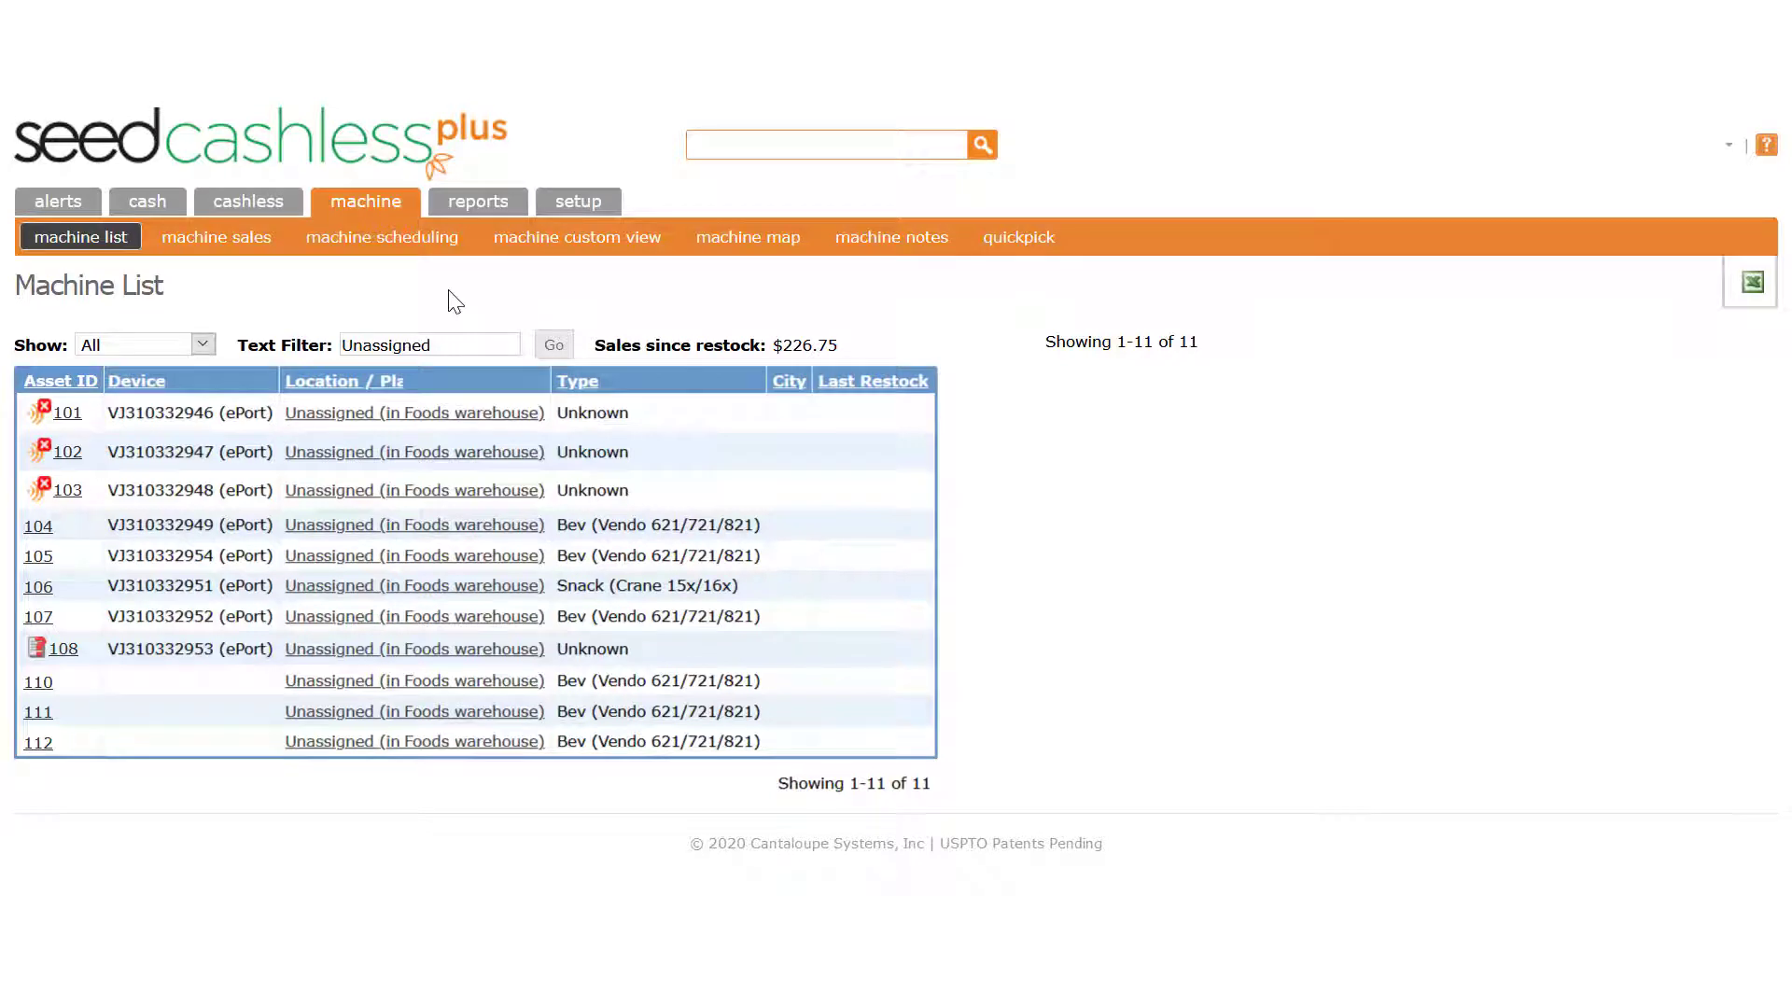
- Clear asset 105's telemetry provider, set its Seed Offline Plan to Offline Machine, and save
left_click(39, 556)
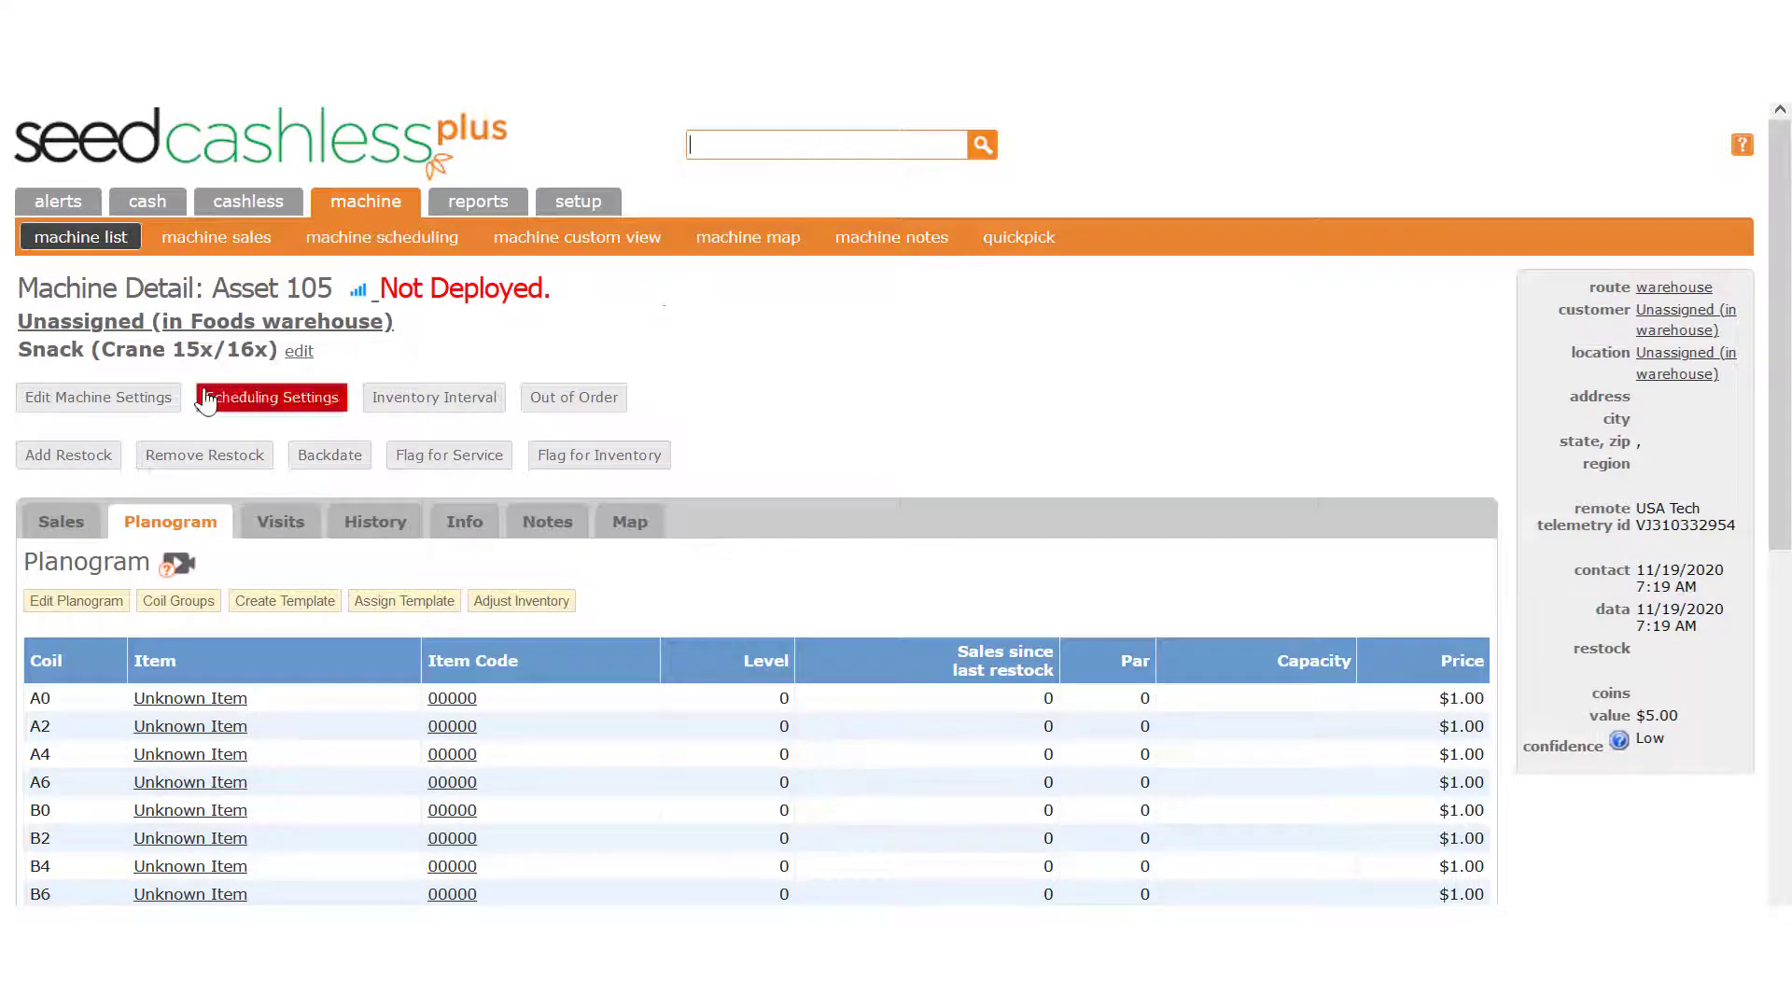
left_click(152, 399)
scroll(1003, 548, "down", 6)
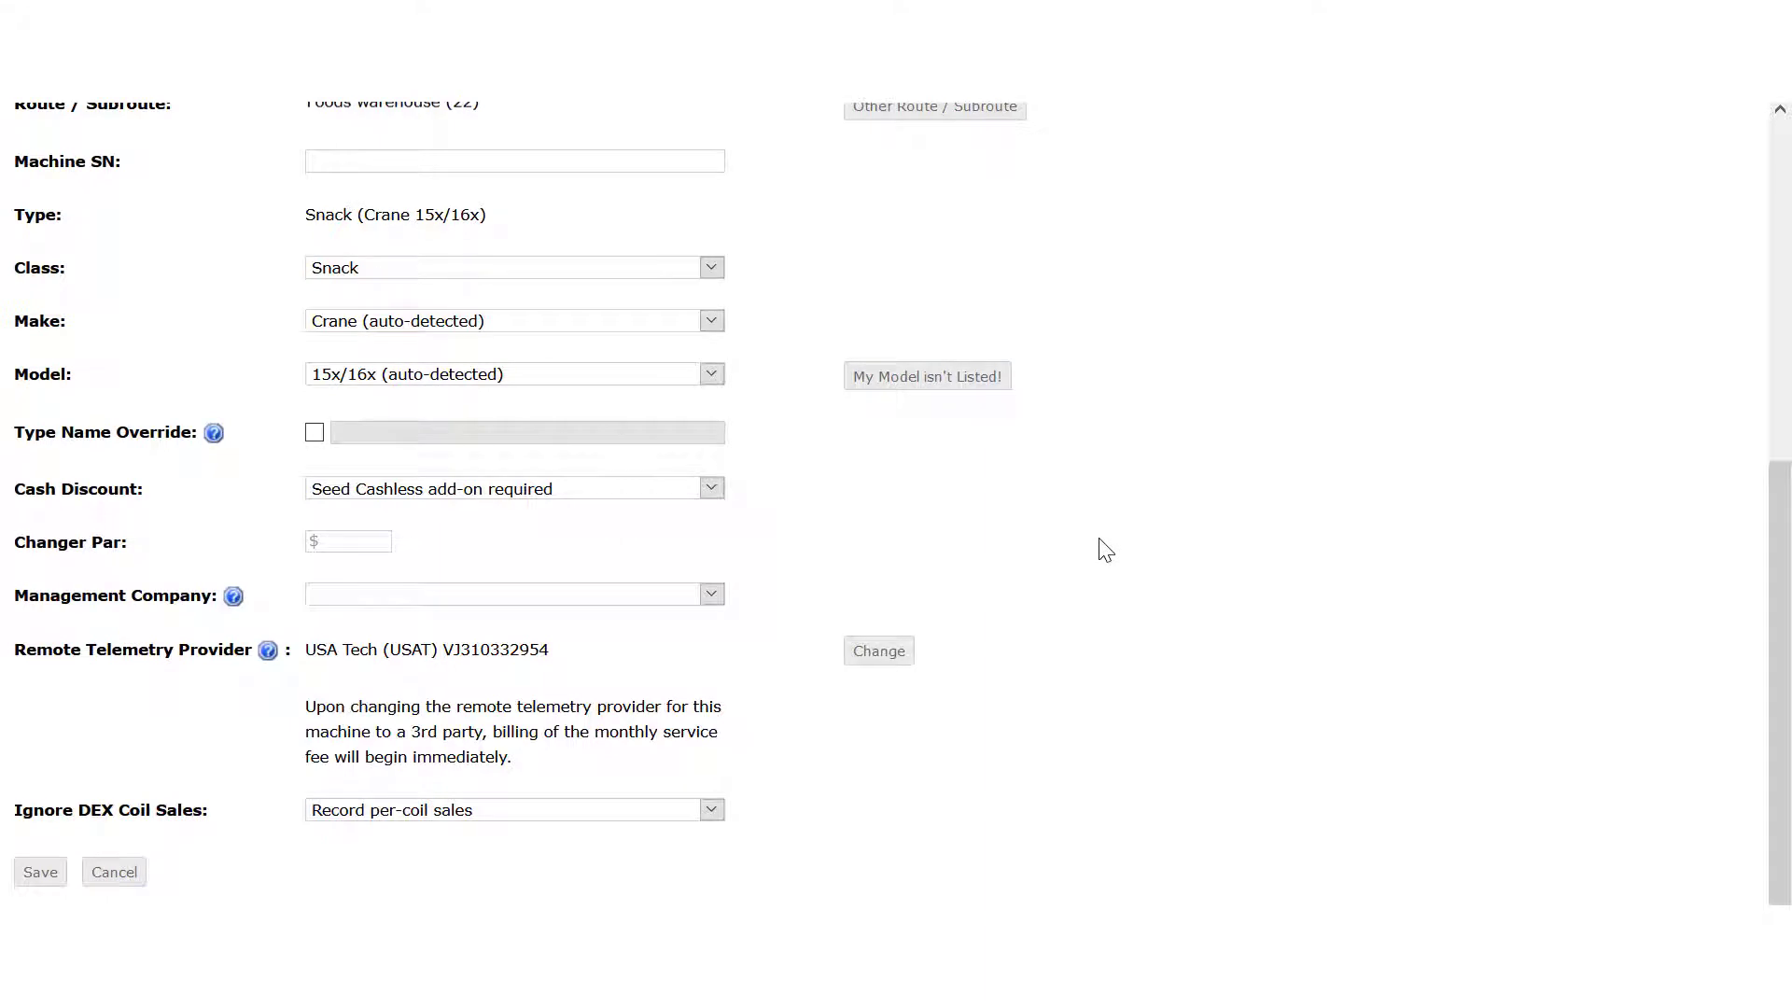
left_click(860, 653)
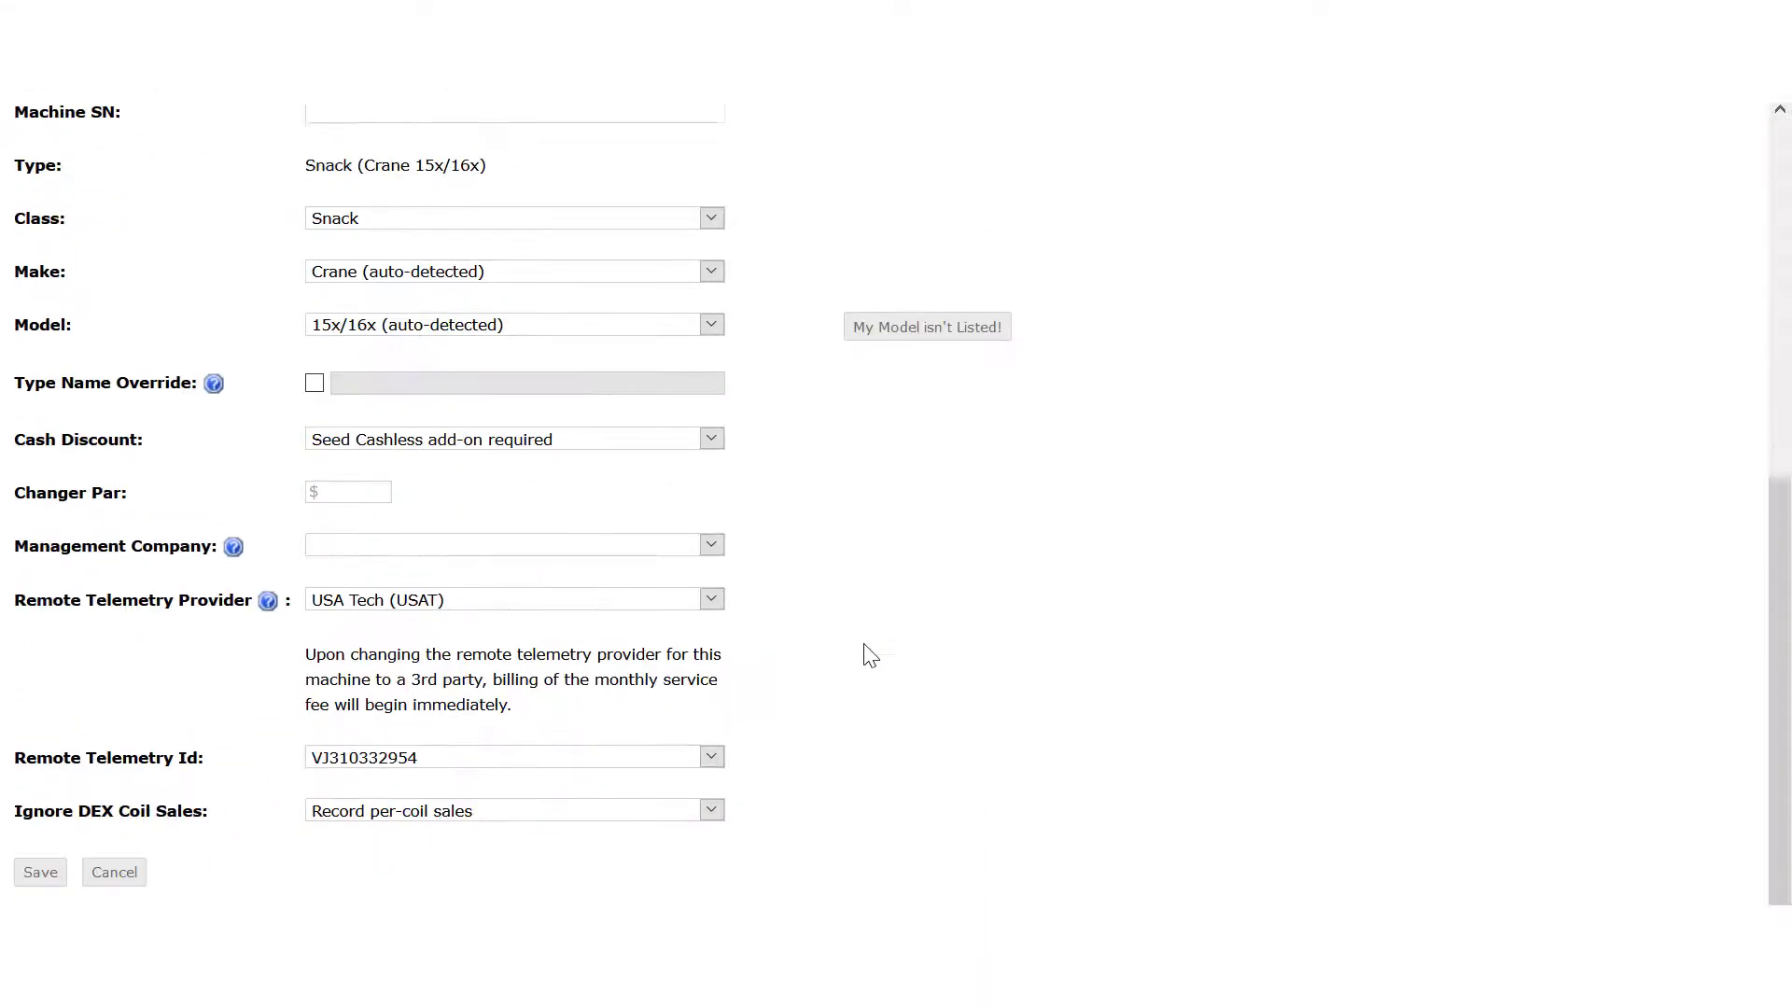
left_click(611, 602)
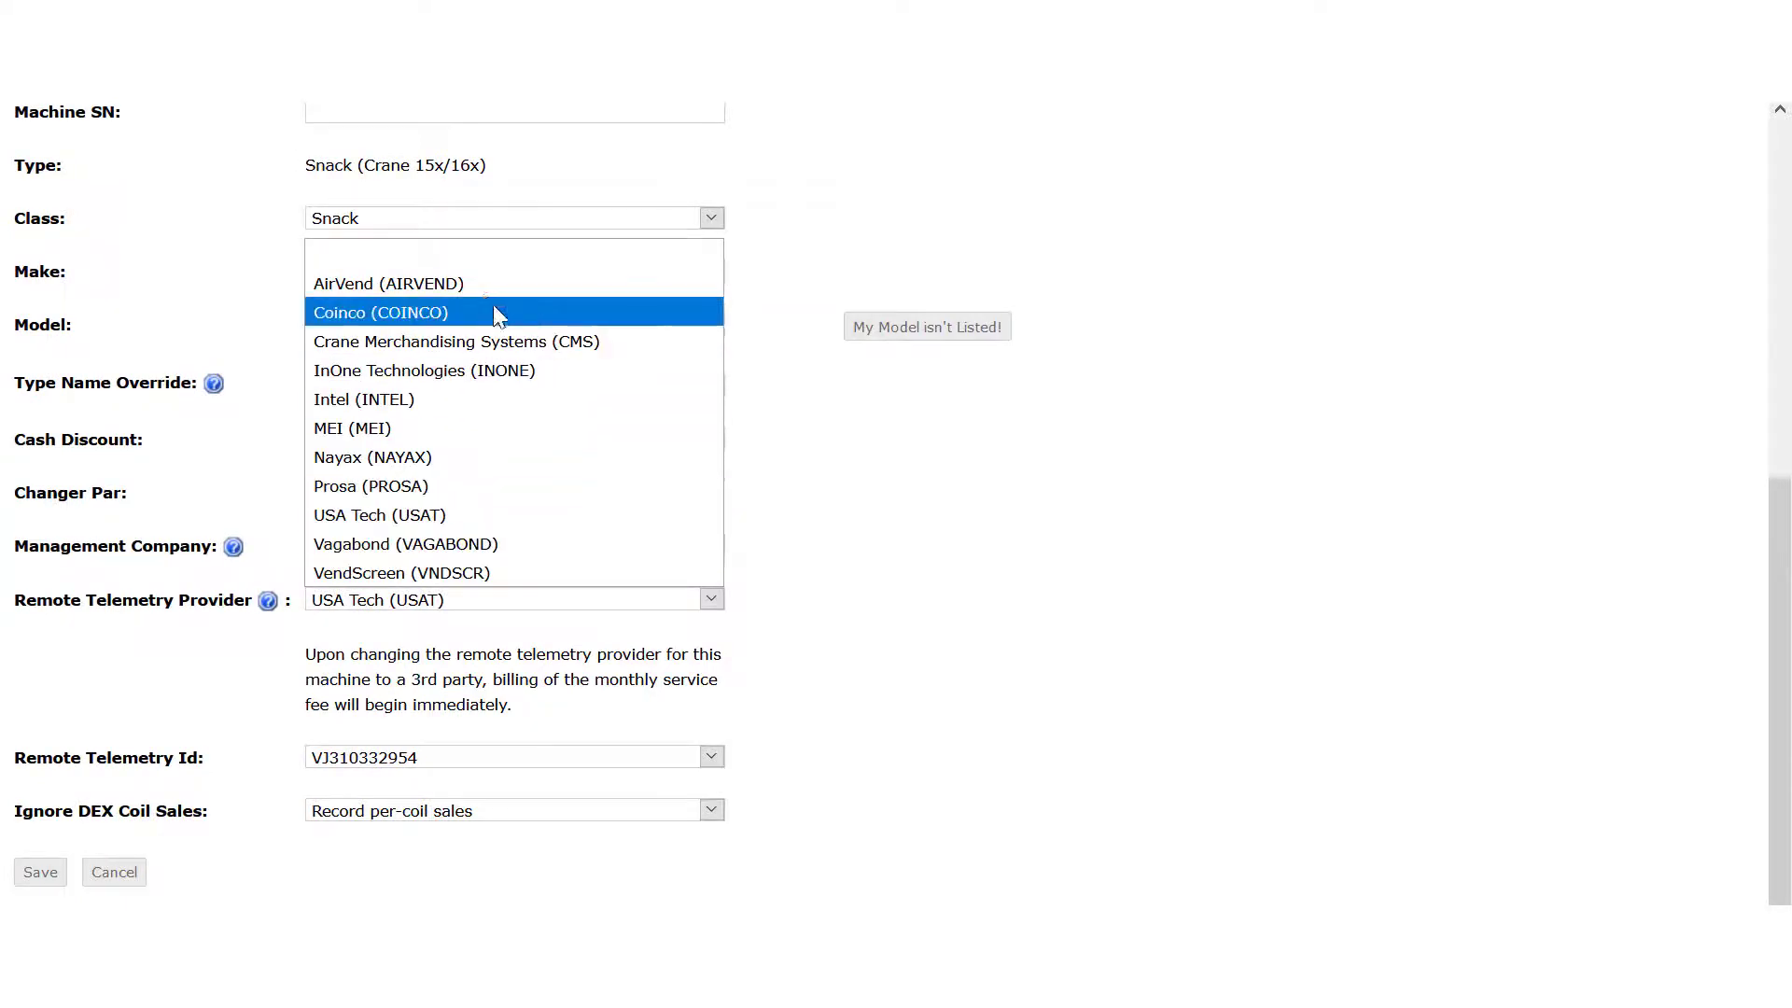
left_click(492, 268)
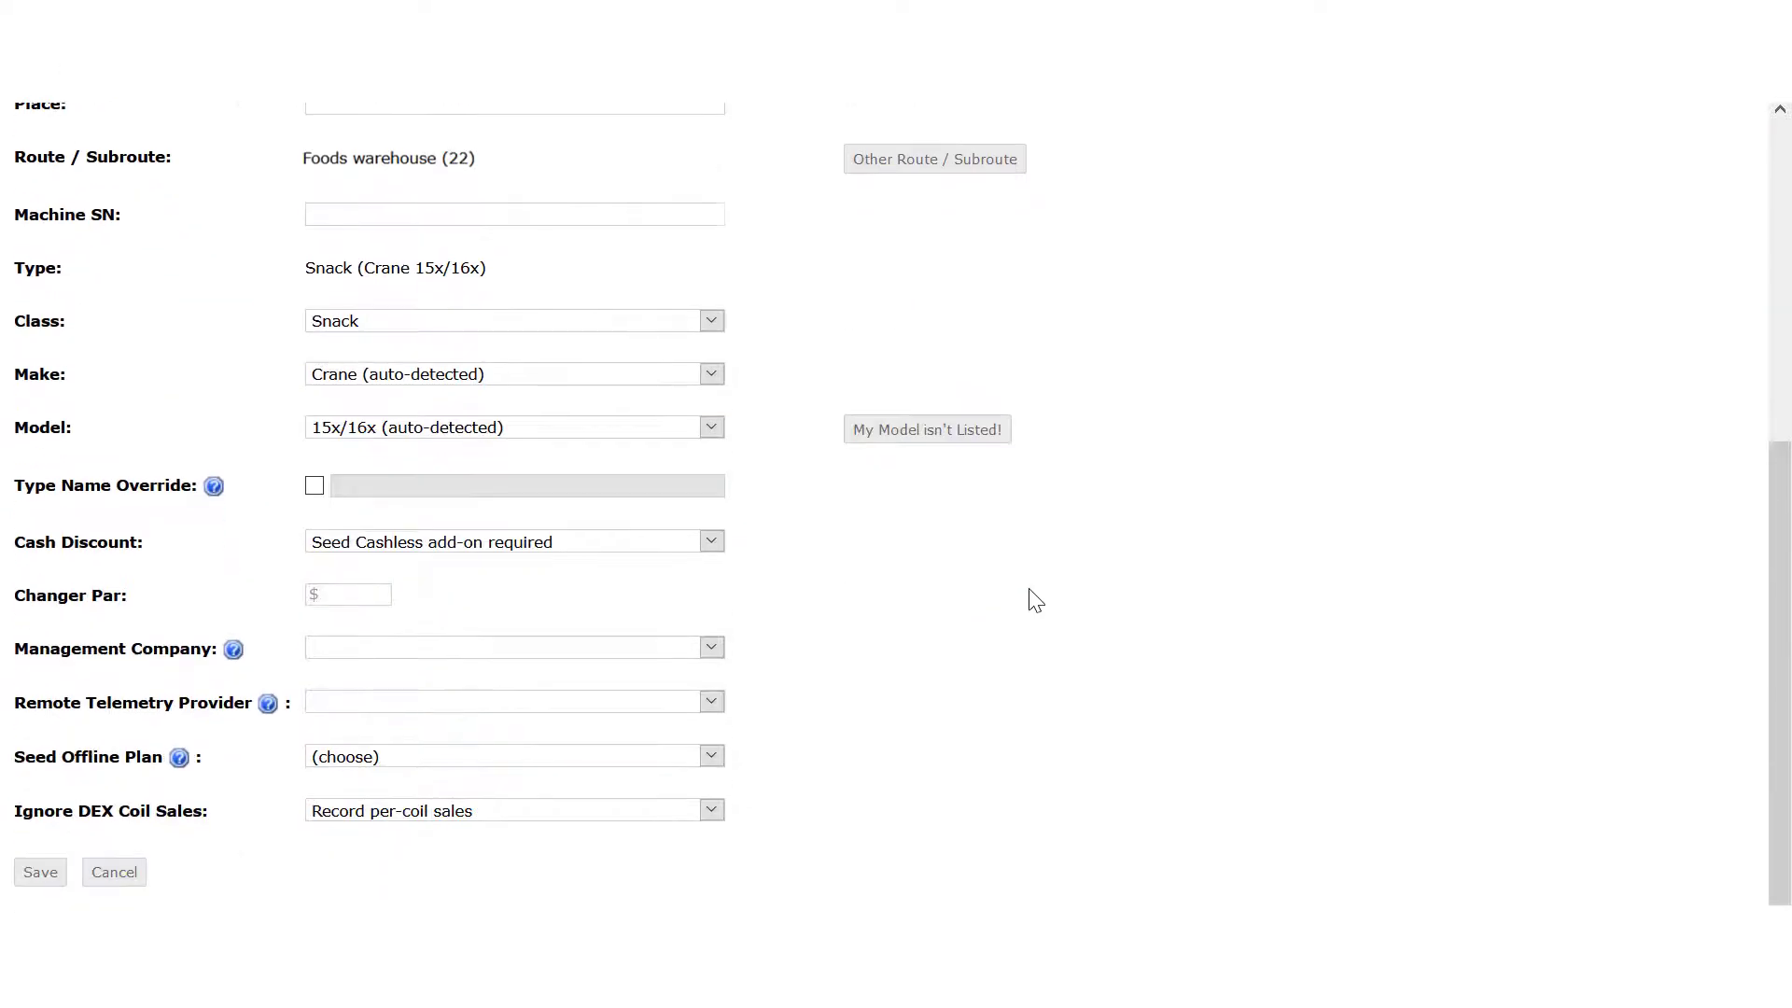
left_click(617, 757)
left_click(580, 812)
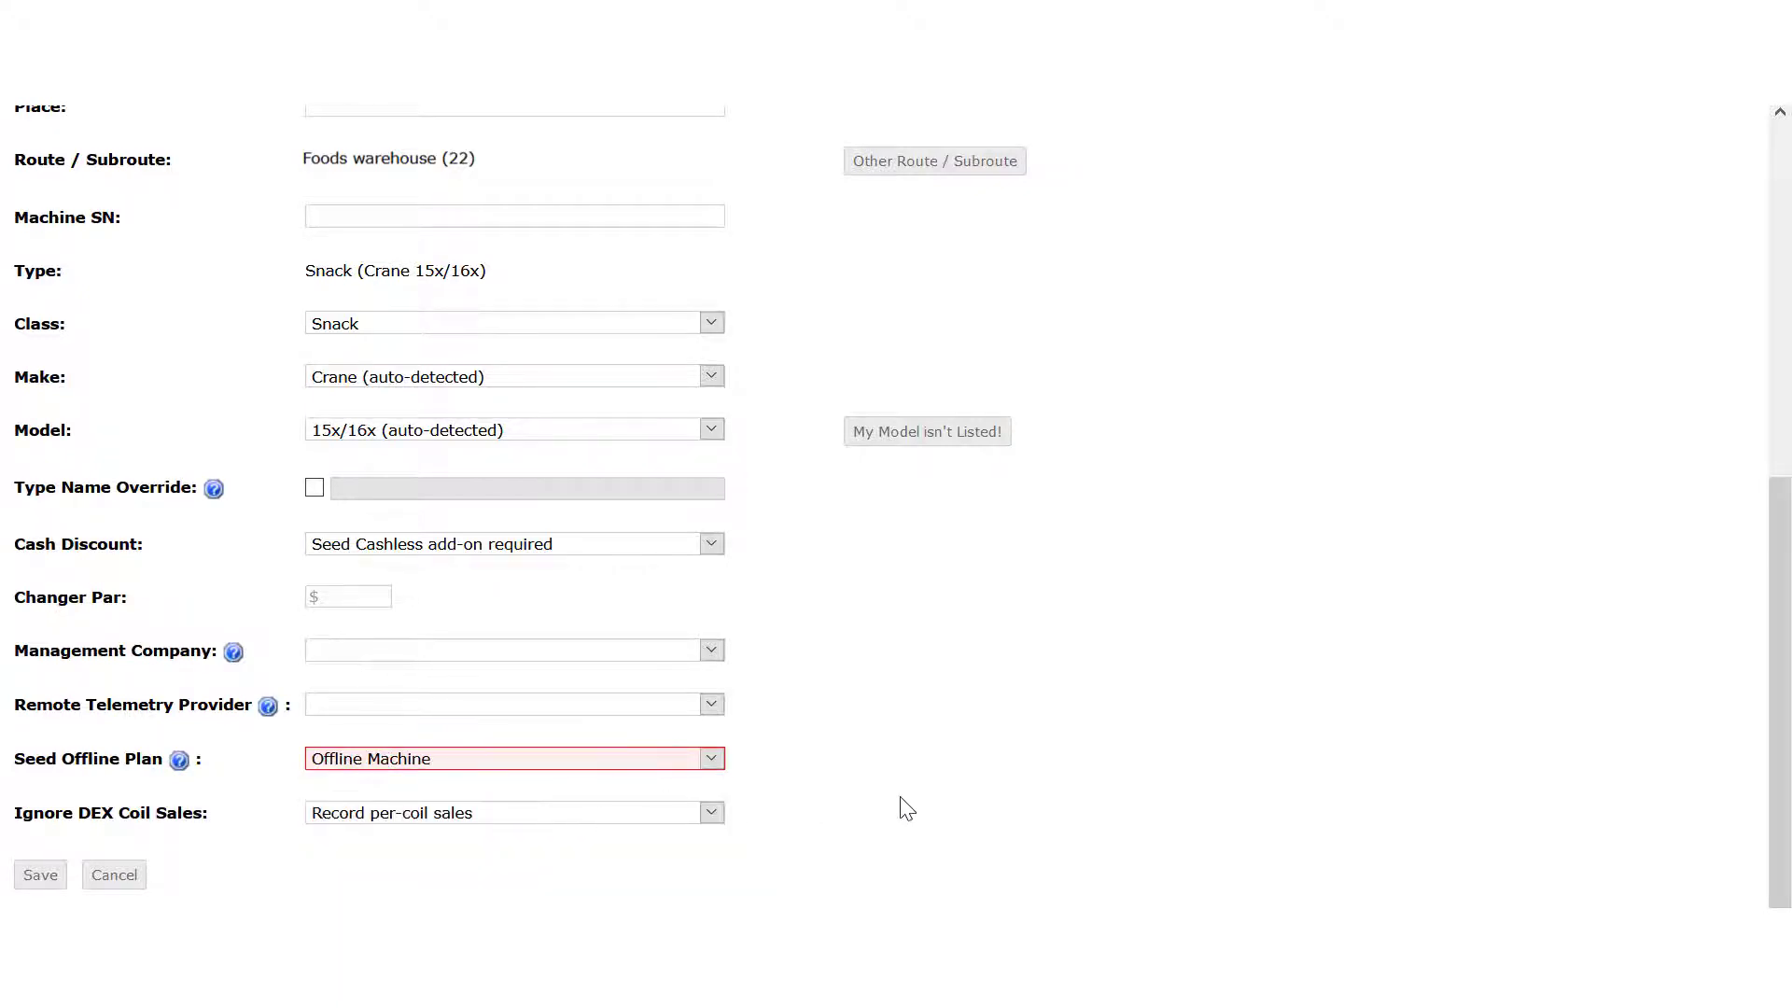
scroll(900, 803, "up", 5)
scroll(560, 822, "down", 5)
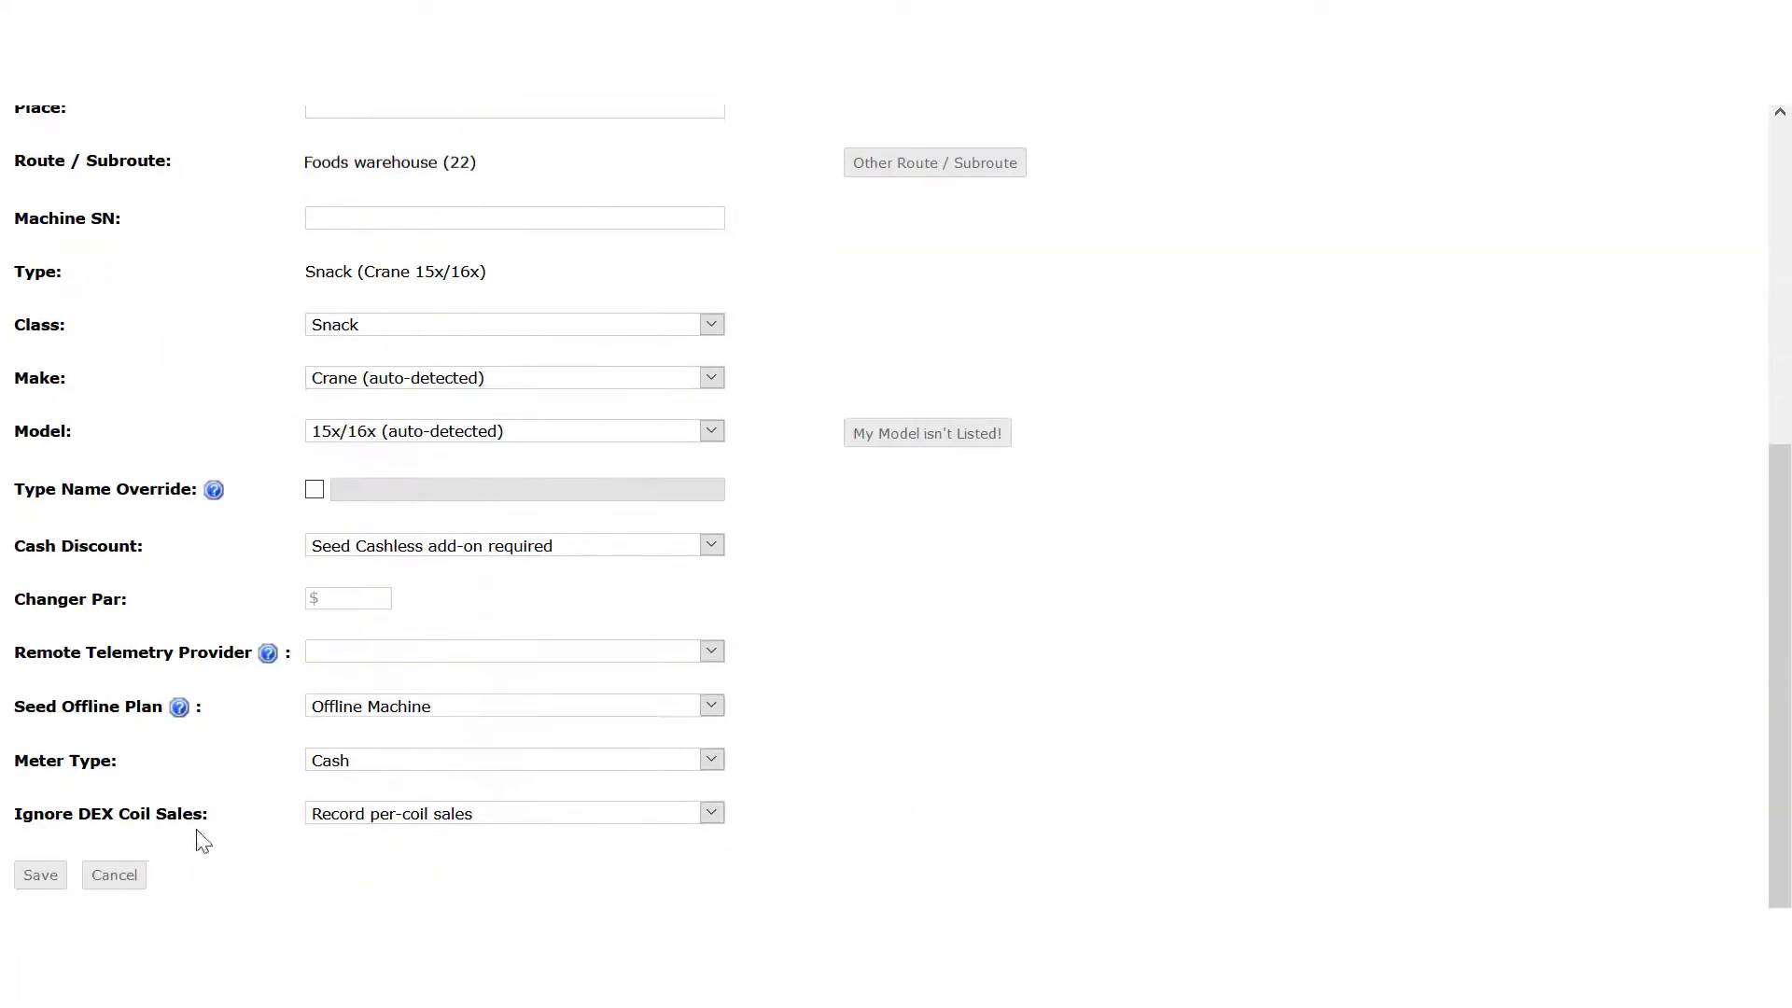
left_click(40, 875)
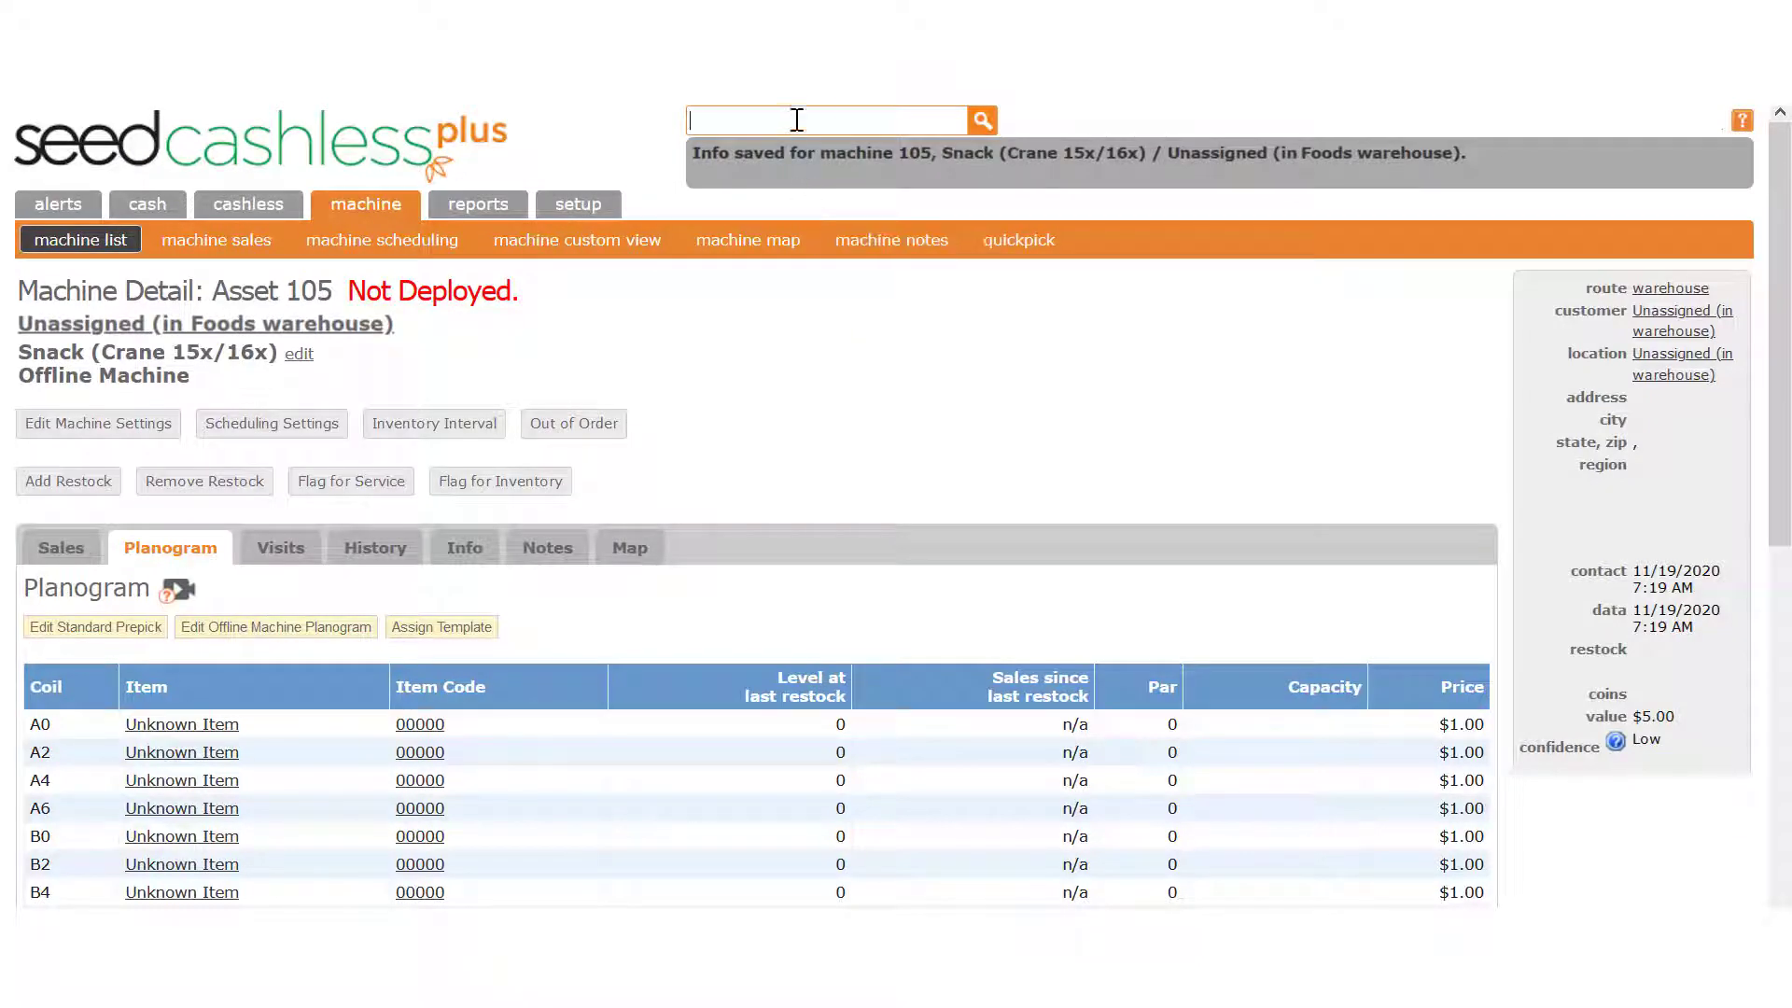
- Give asset 109 provider USA Tech (USAT) with telemetry ID VJ310332954 and save
type("109")
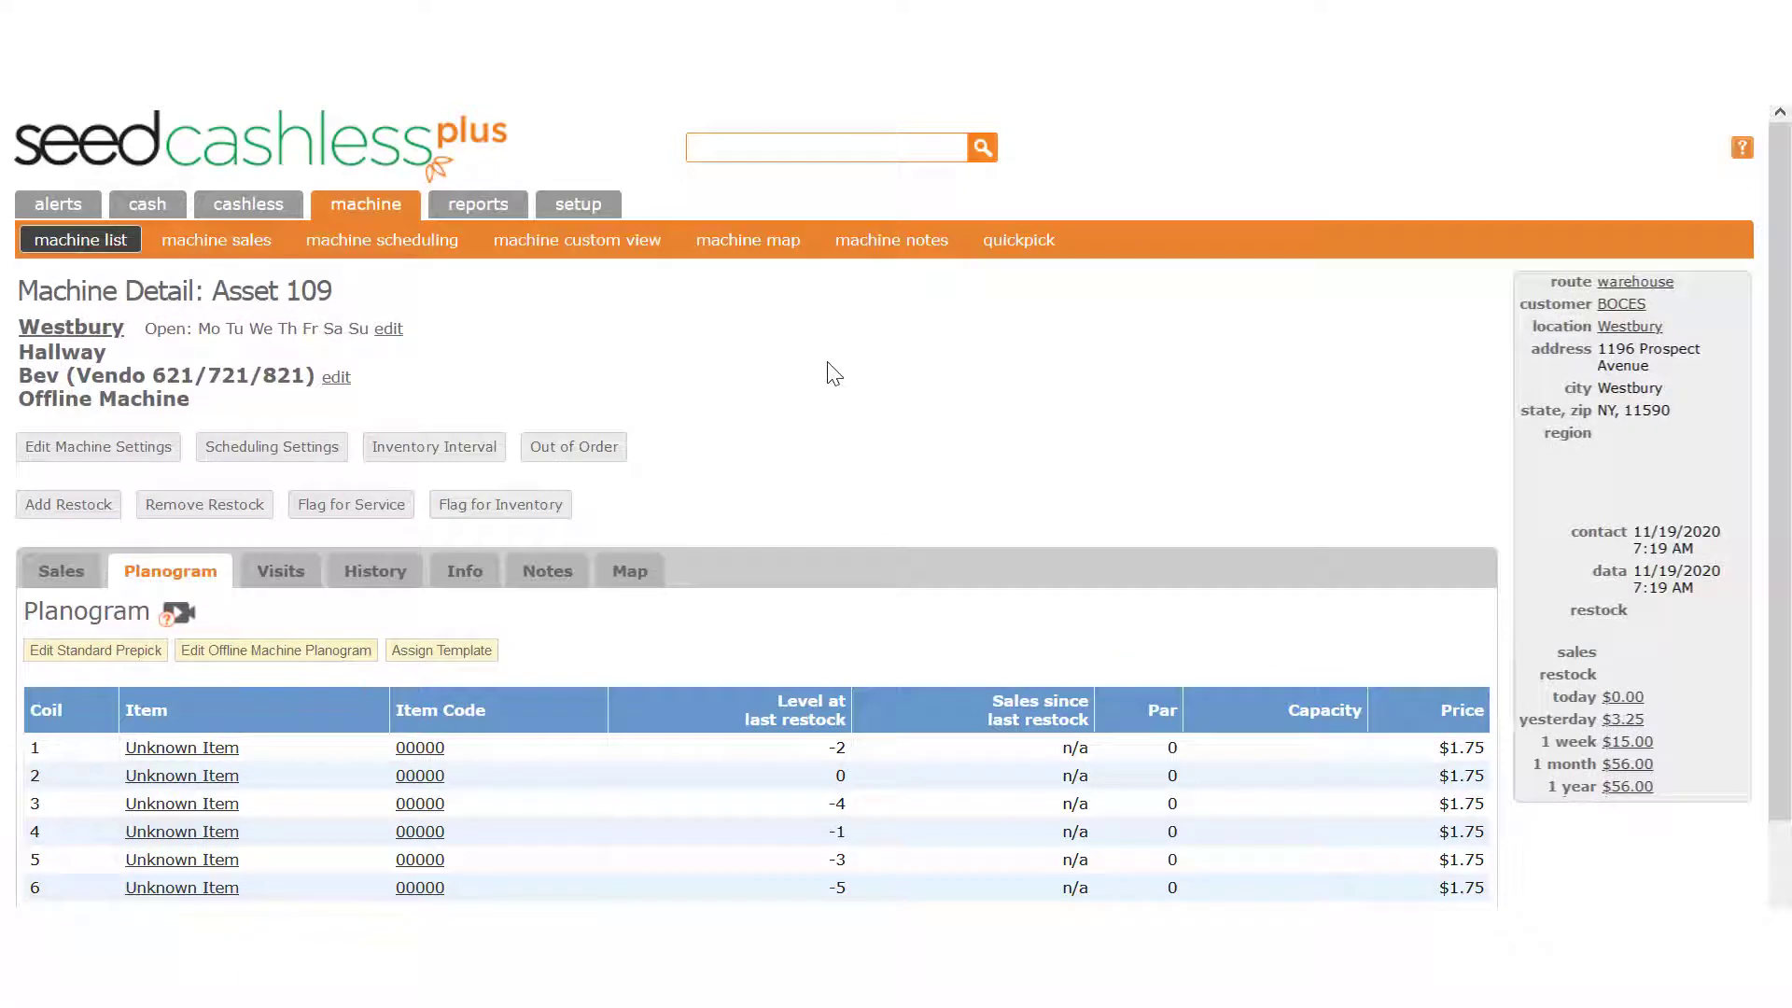
left_click(122, 460)
scroll(1011, 532, "down", 3)
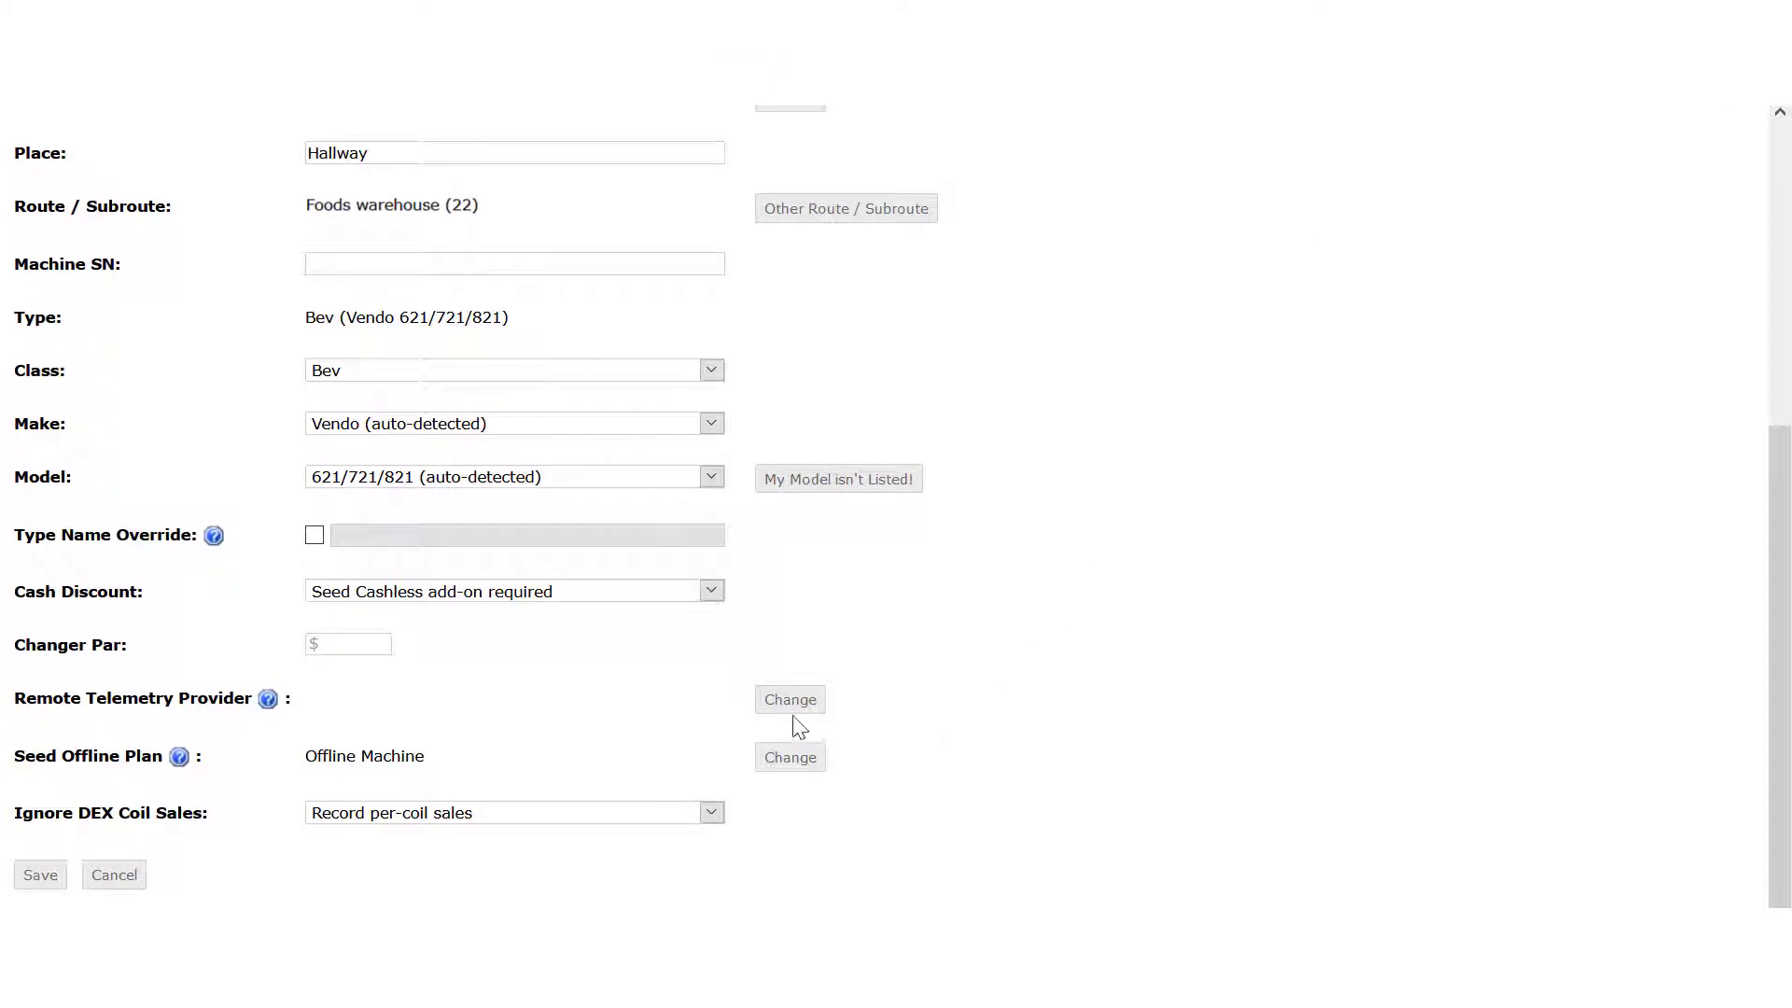
left_click(796, 701)
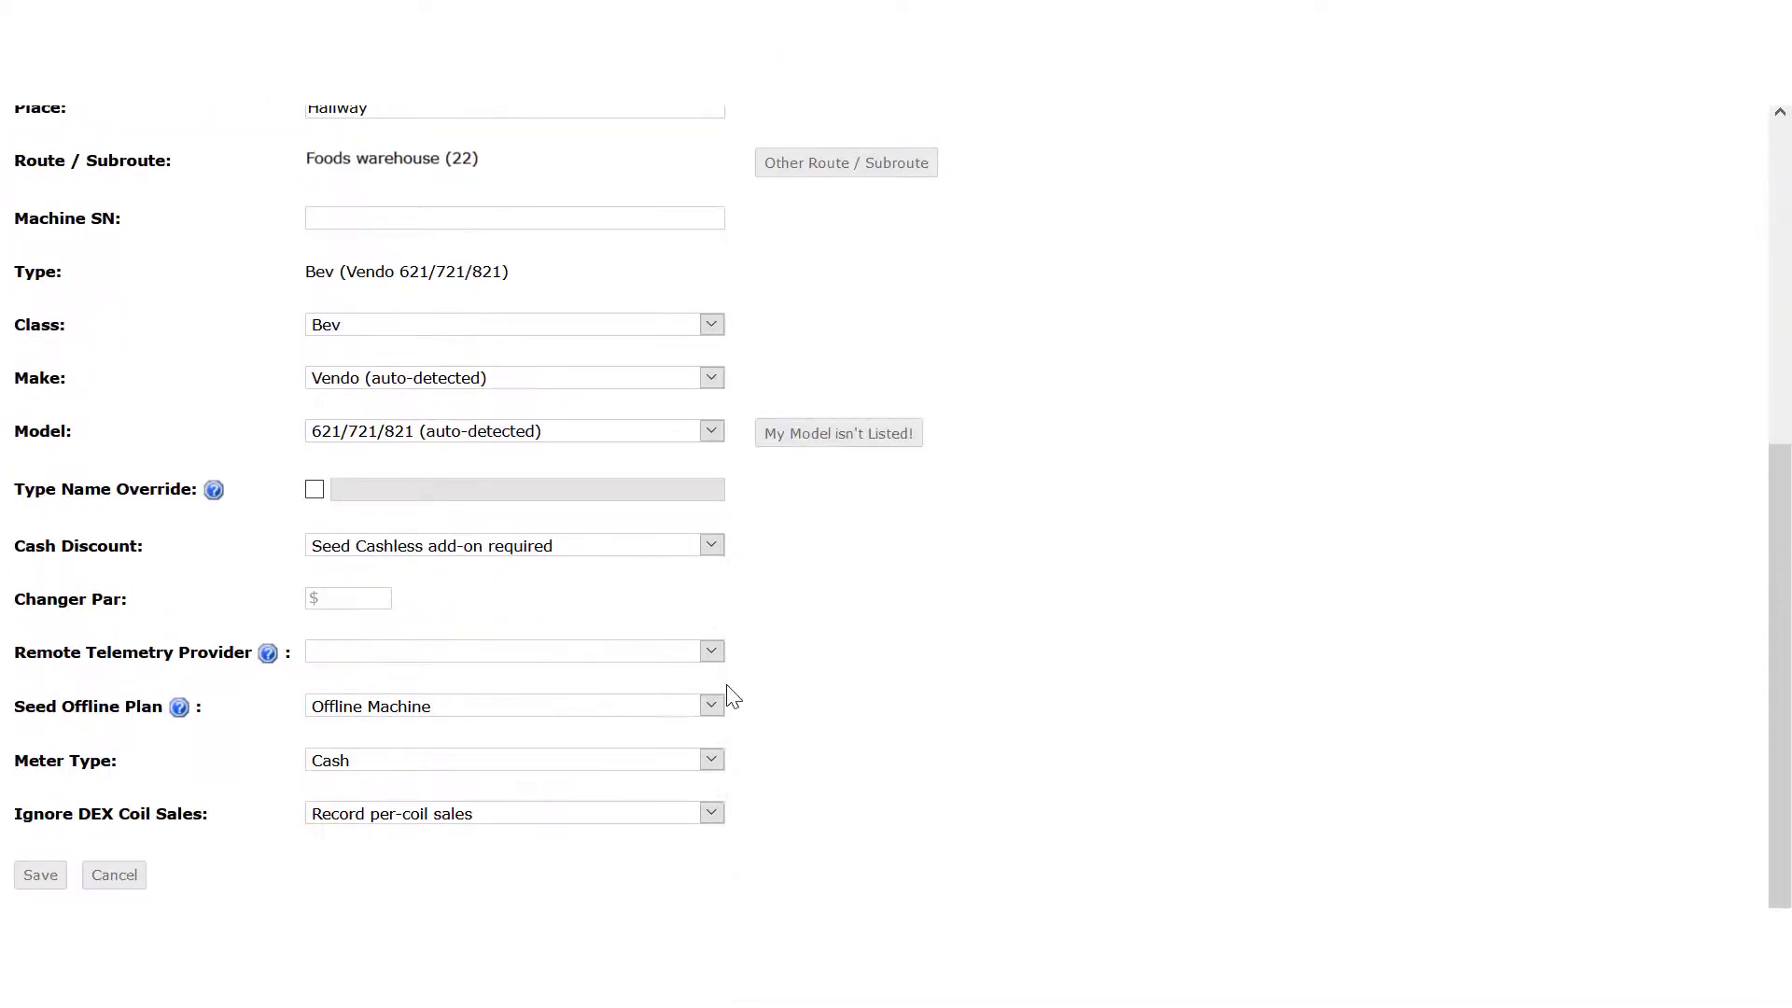
left_click(583, 651)
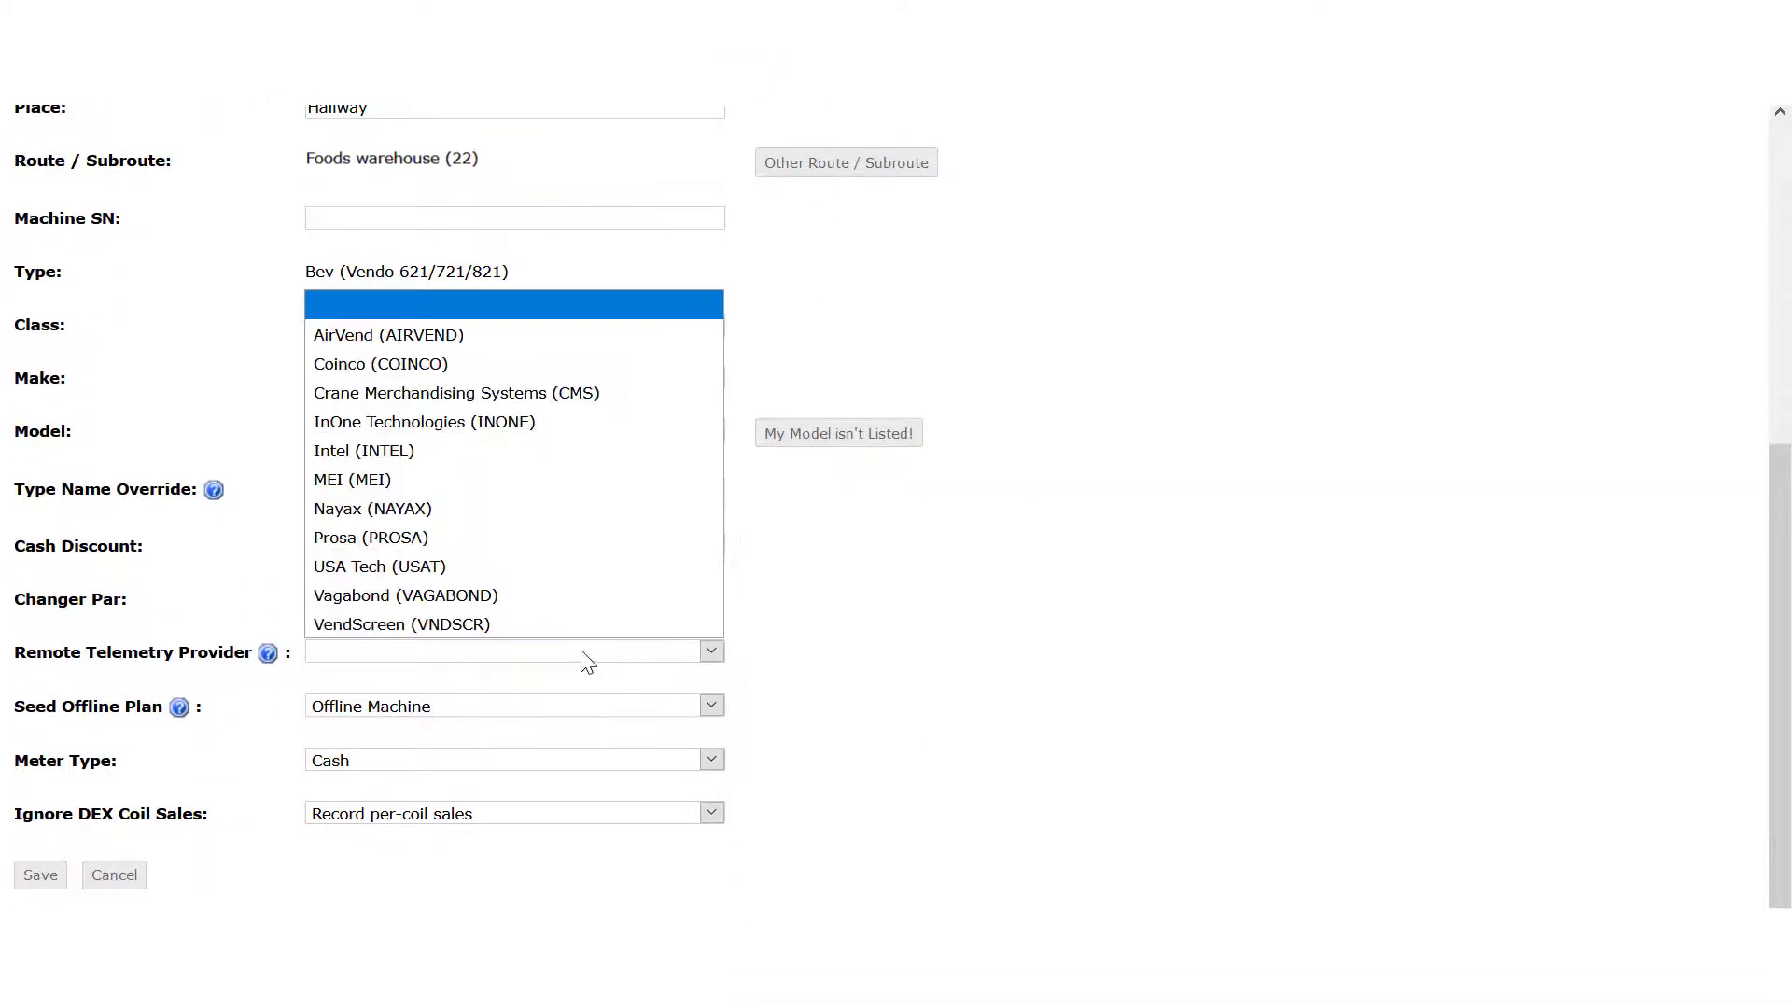
left_click(496, 583)
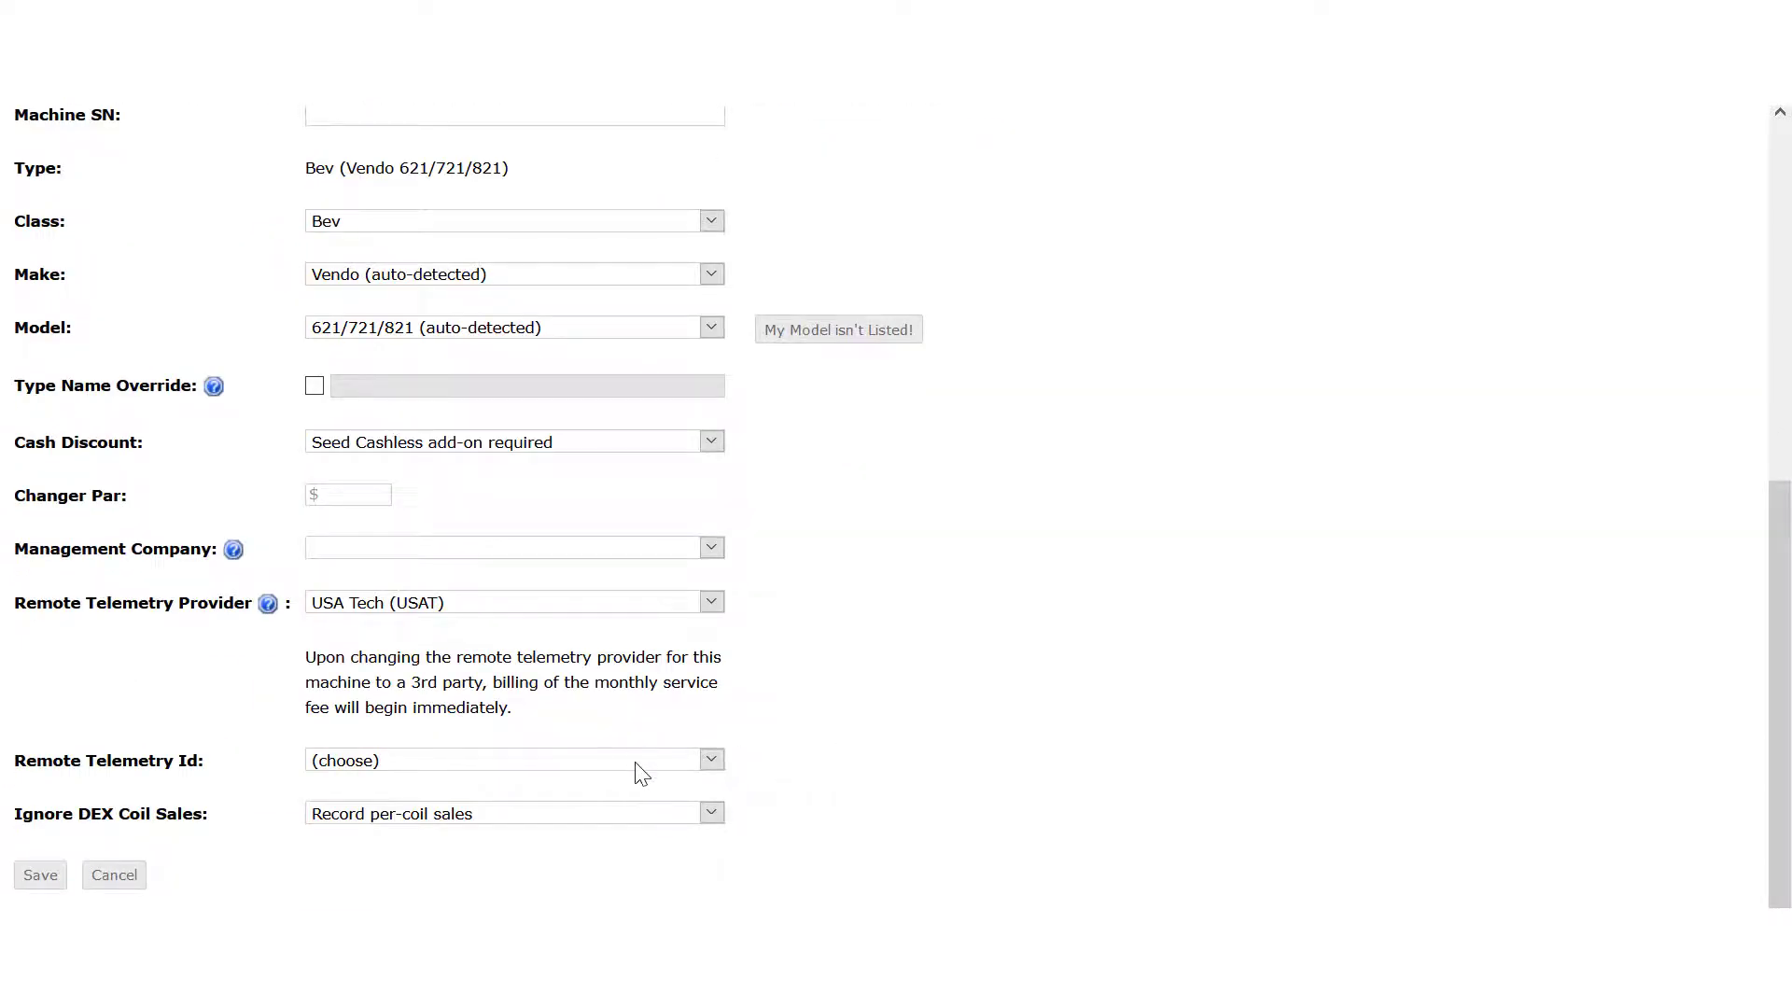
left_click(656, 759)
left_click_drag(714, 588, 730, 759)
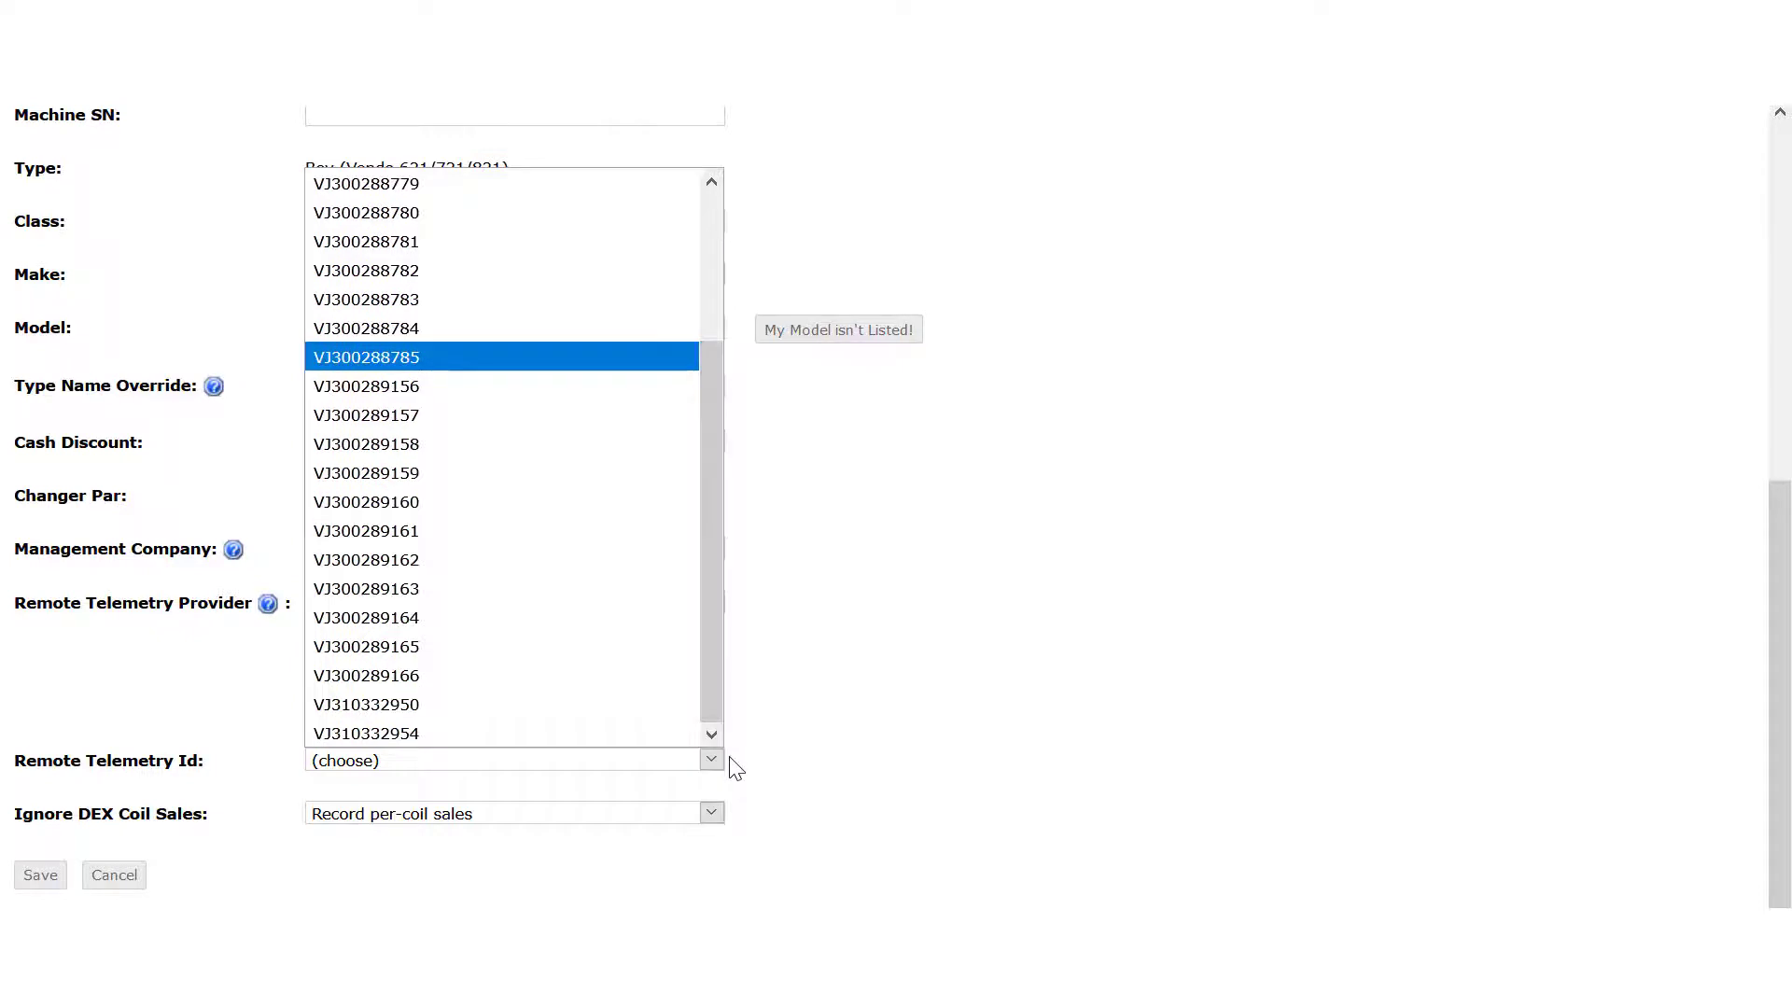
left_click(406, 739)
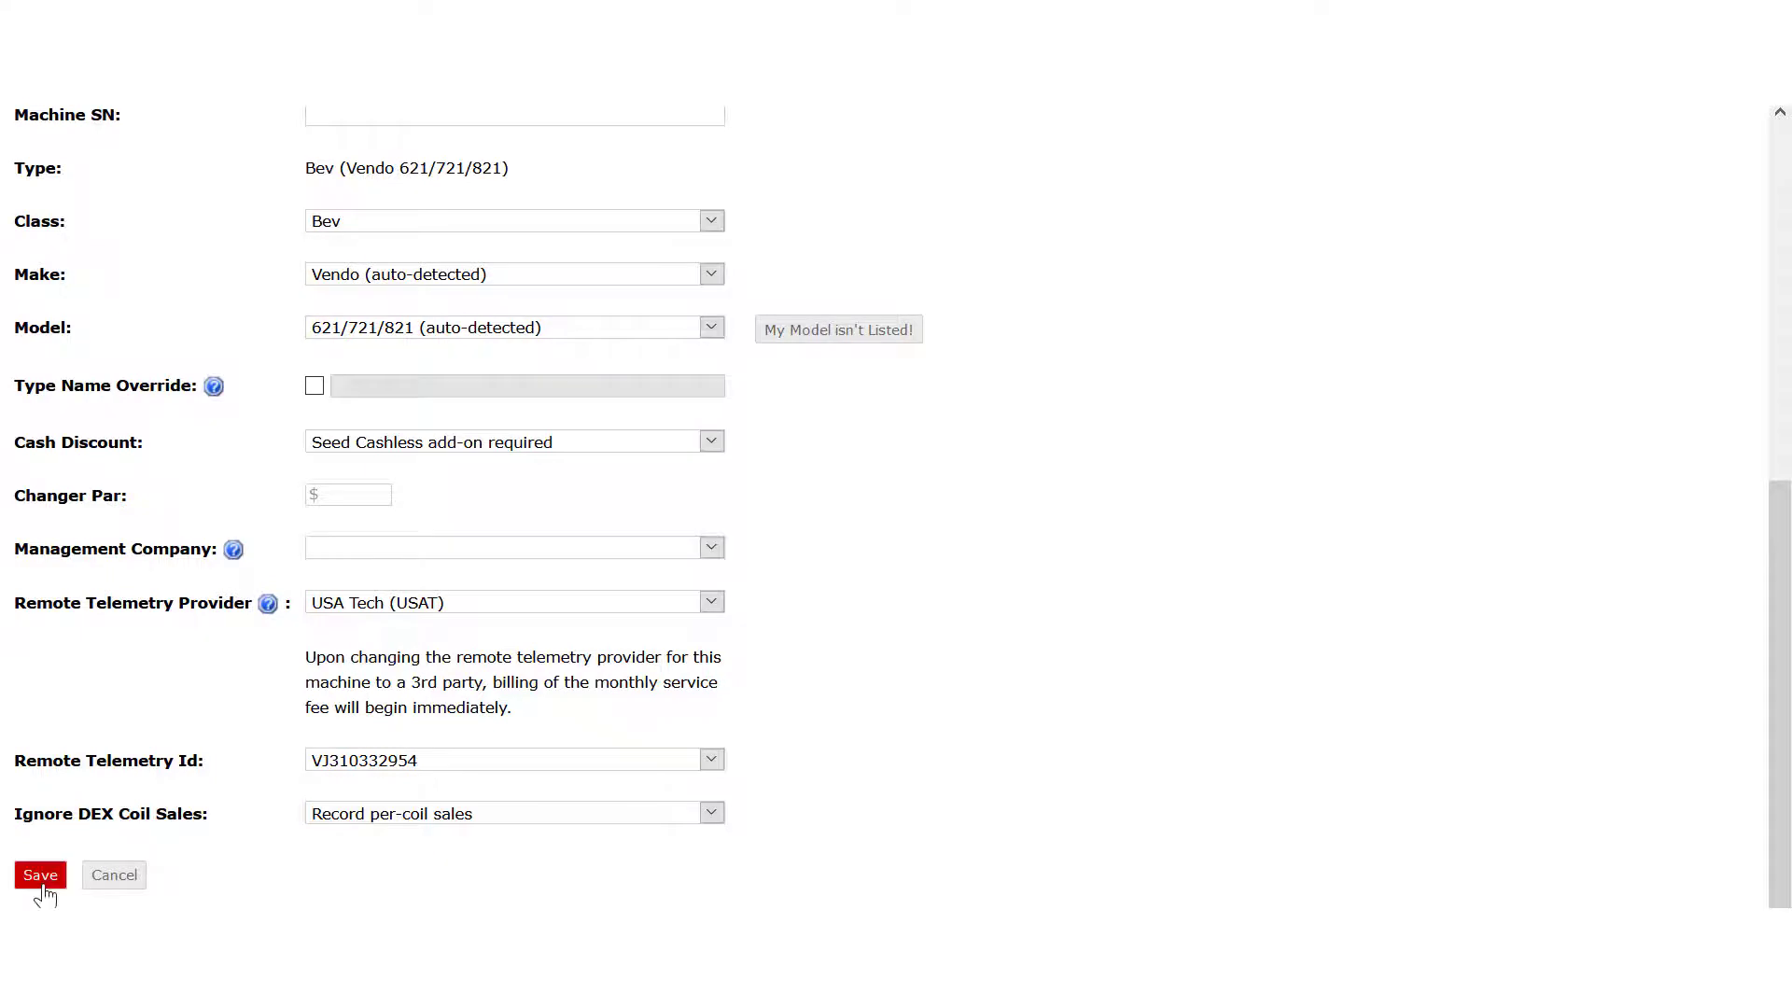
left_click(40, 875)
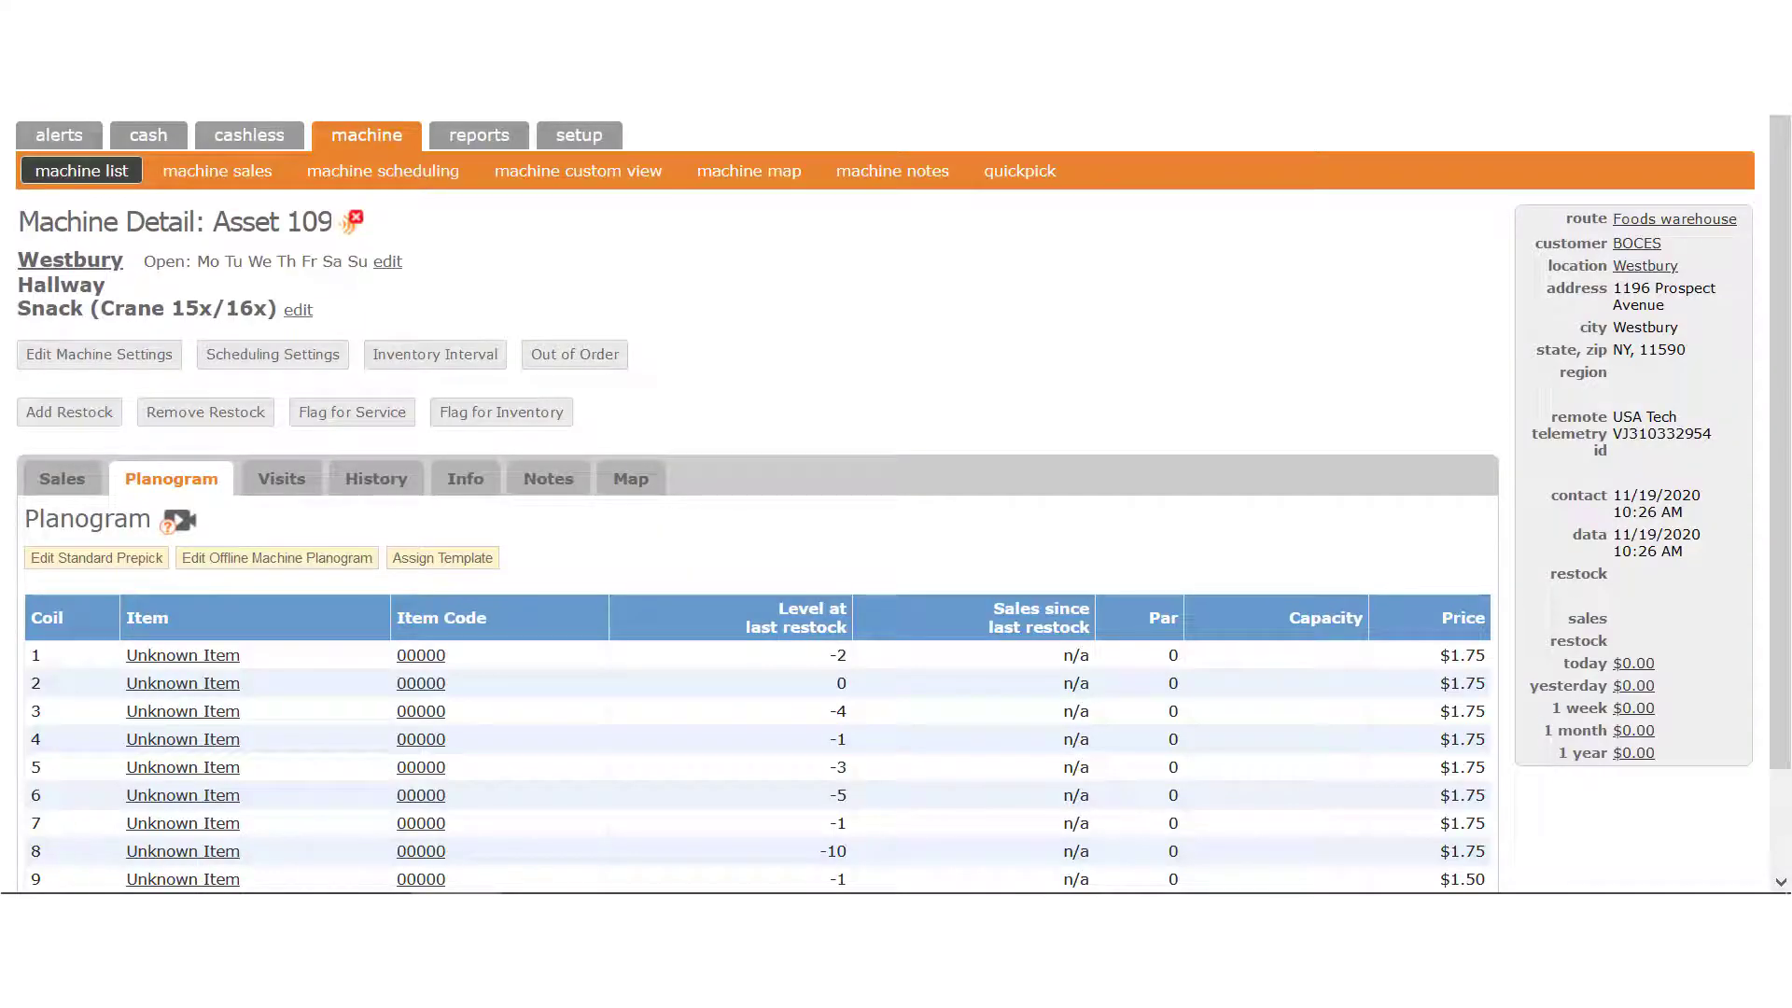